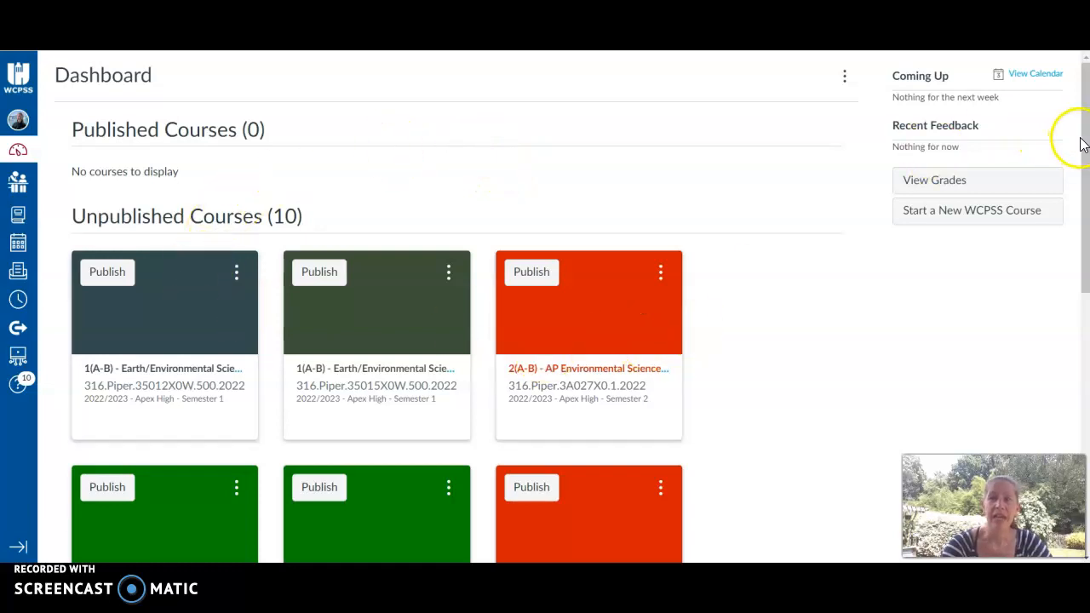
# Open the Cross-Listing Canvas Courses support page and follow its link to the All Courses list.
pyautogui.moveTo(1086, 145); pyautogui.dragTo(1079, 93)
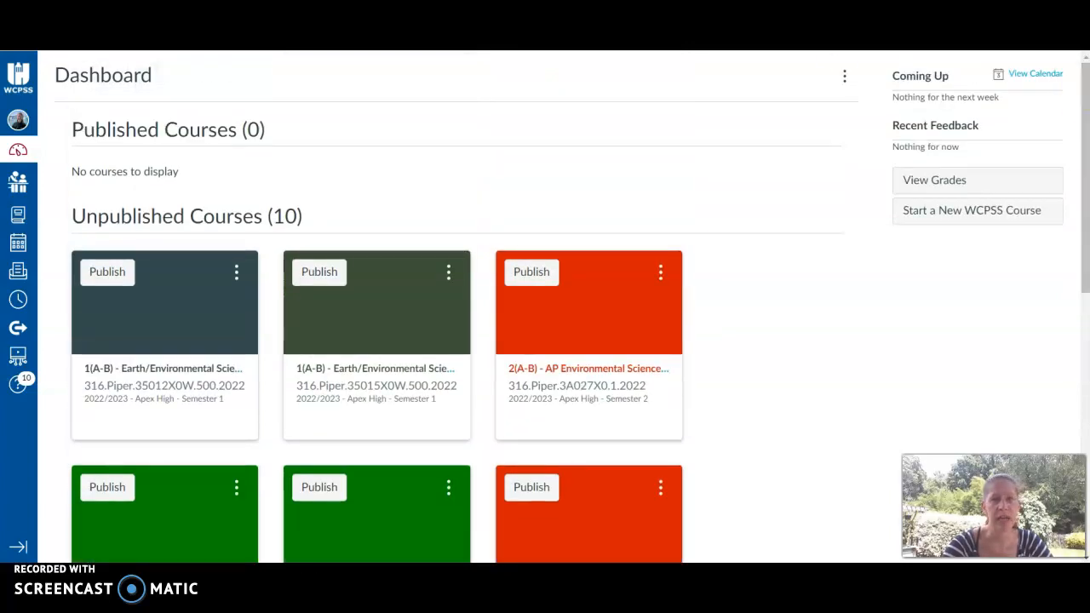
pyautogui.hotkey('ctrl', 'Tab')
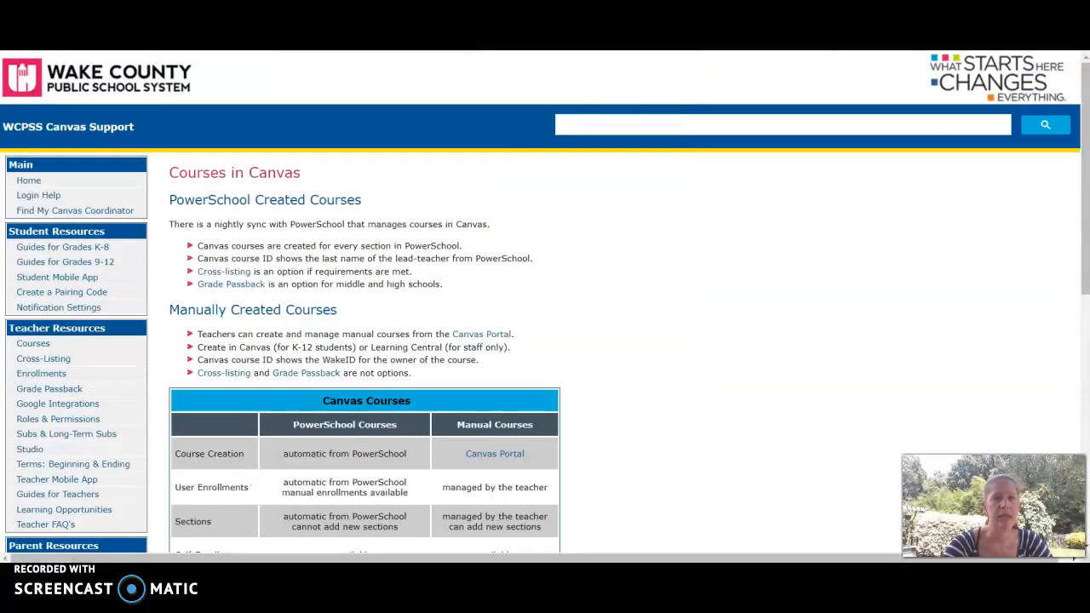
pyautogui.click(224, 271)
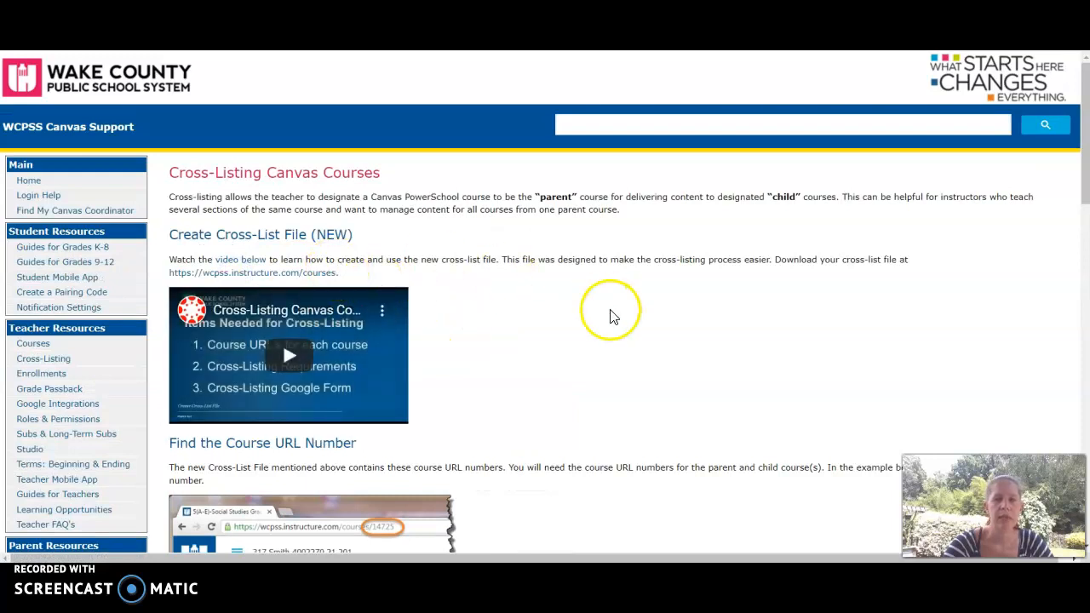
pyautogui.click(330, 281)
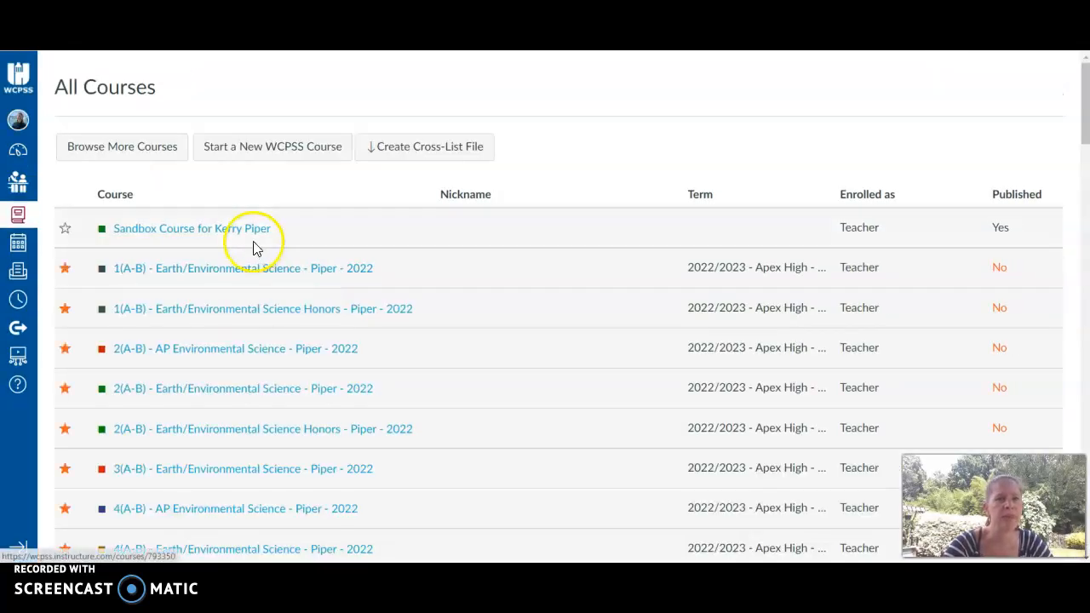
# Download the cross-list file, open crossListHelp.csv, and widen its courseName column.
pyautogui.click(415, 153)
pyautogui.click(81, 546)
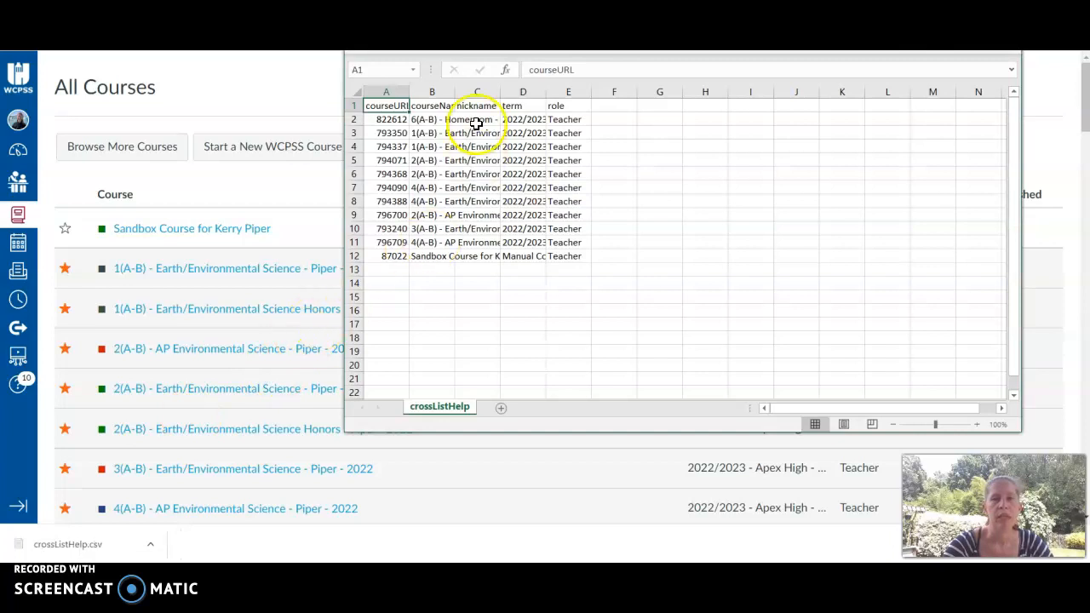
pyautogui.doubleClick(454, 91)
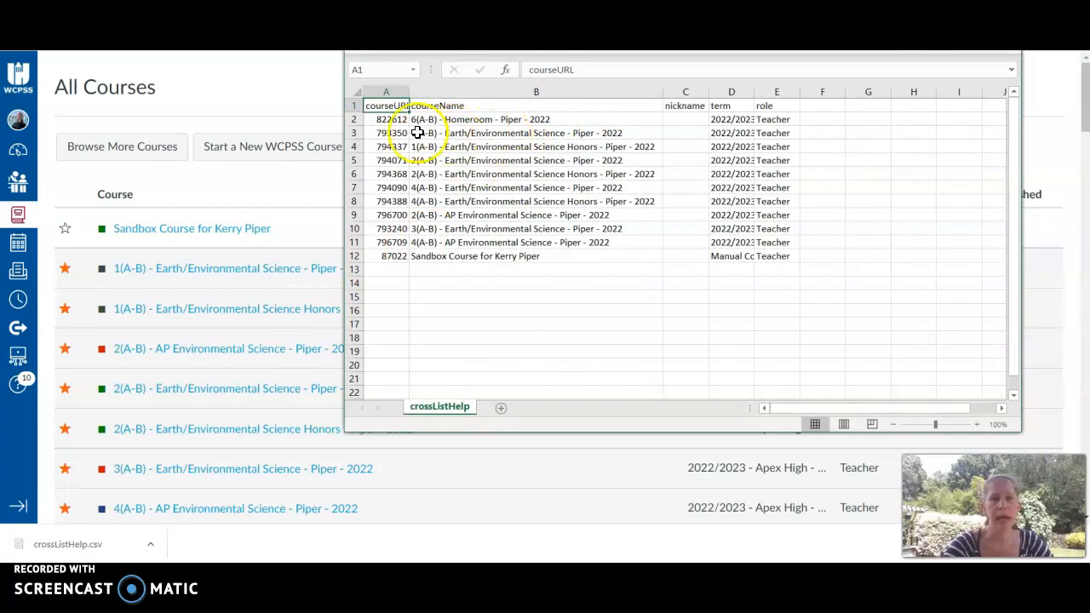
# Highlight the course URL numbers of the Earth/Environmental Science courses in the courseURL column.
pyautogui.moveTo(389, 134); pyautogui.dragTo(399, 201)
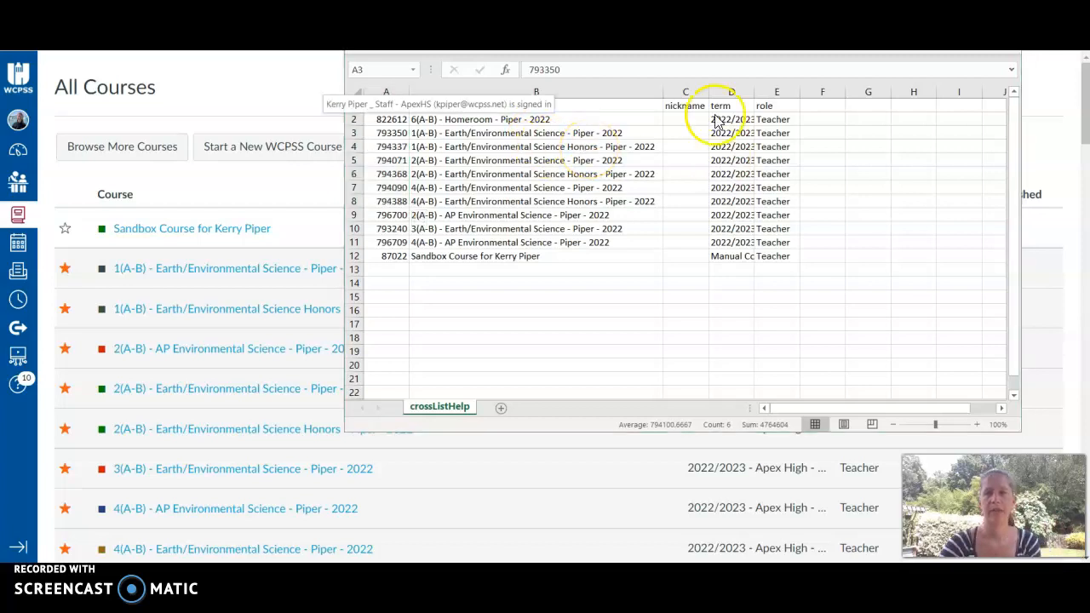
pyautogui.click(396, 134)
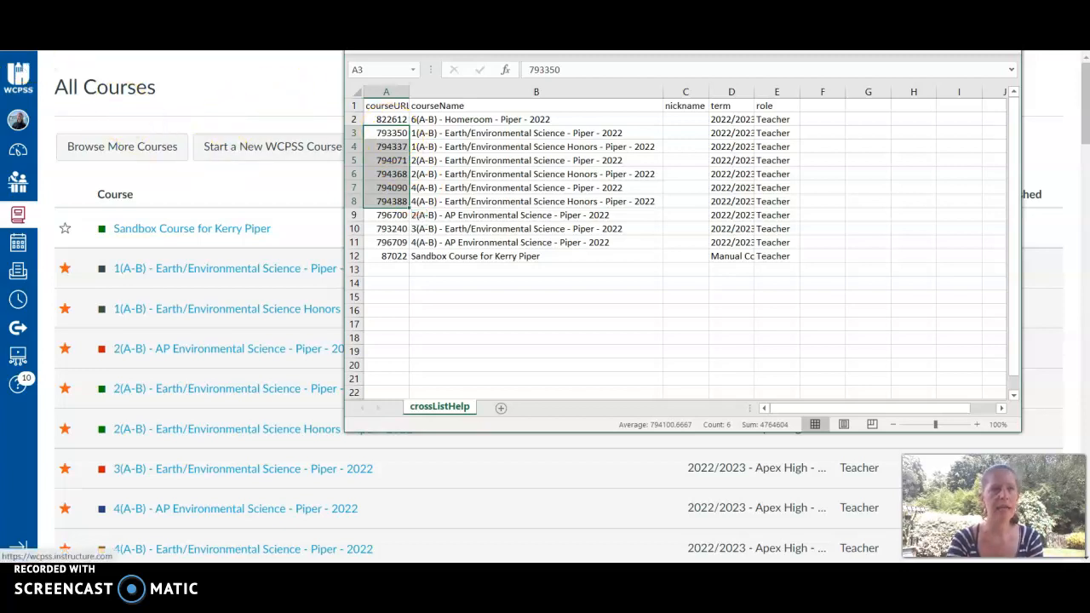
# Open the Cross-List PowerSchool Courses request form from Canvas Help.
pyautogui.click(213, 41)
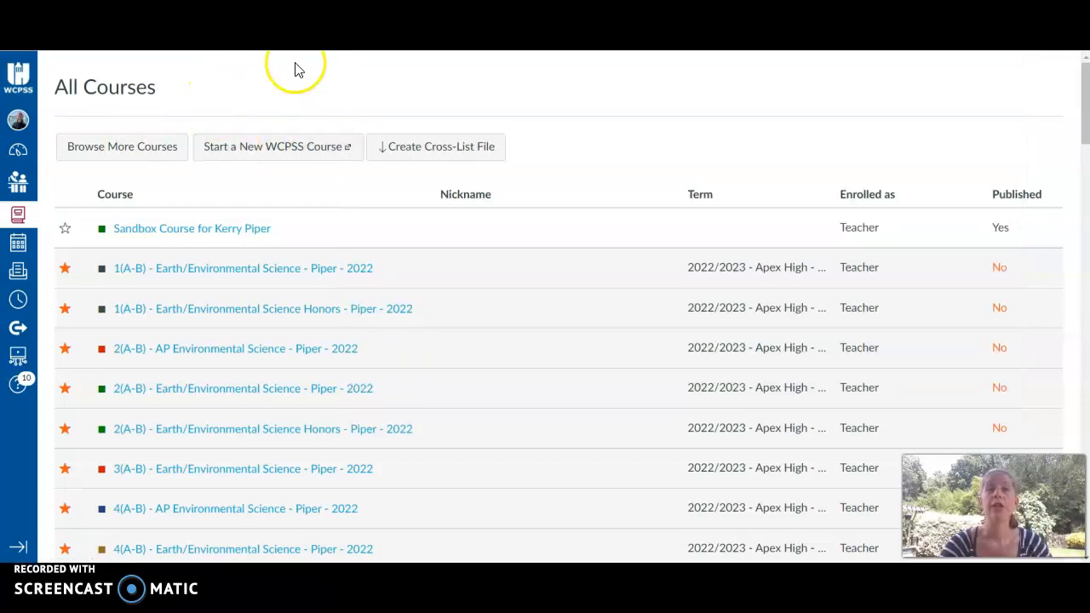
pyautogui.click(19, 388)
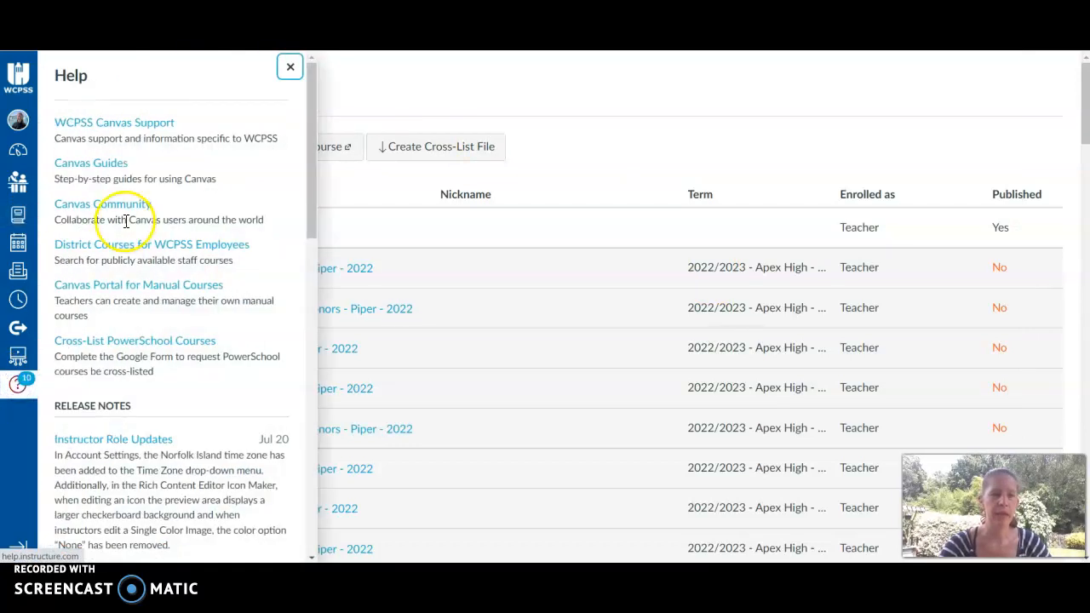
pyautogui.click(111, 343)
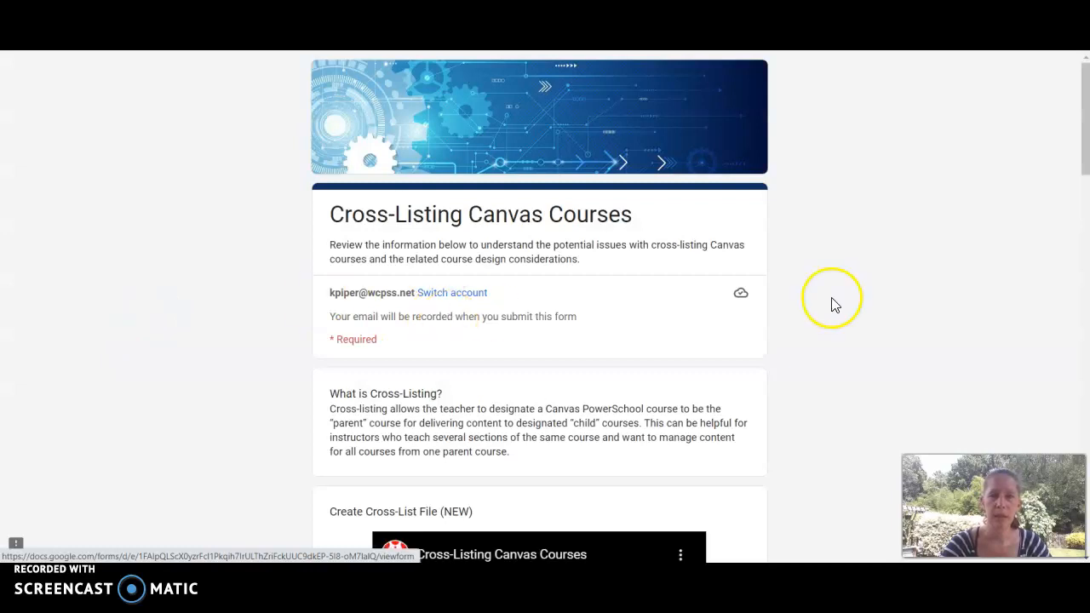
# Enter Apex HS as the WCPSS school where you teach on the request form.
pyautogui.moveTo(1085, 146); pyautogui.dragTo(1081, 491)
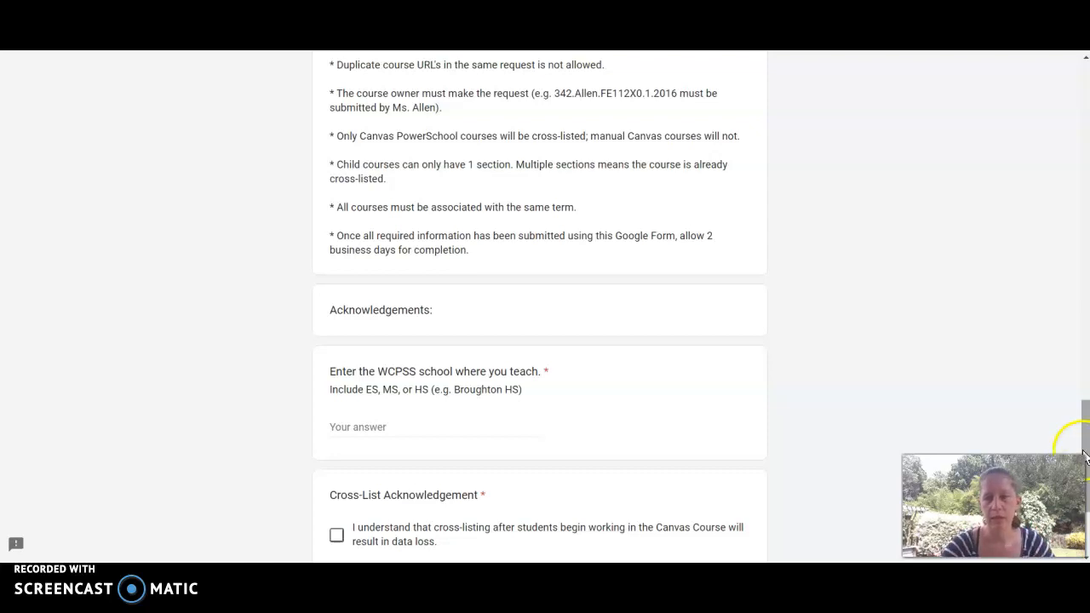
pyautogui.moveTo(1084, 438); pyautogui.dragTo(1087, 498)
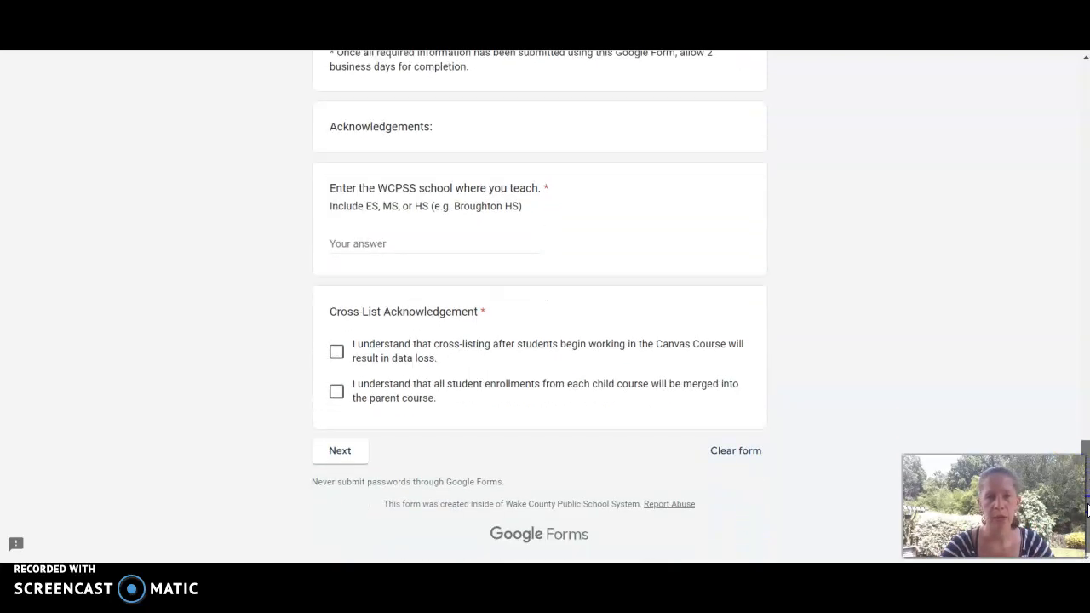
pyautogui.click(442, 235)
pyautogui.click(438, 238)
pyautogui.write('Apex HS')
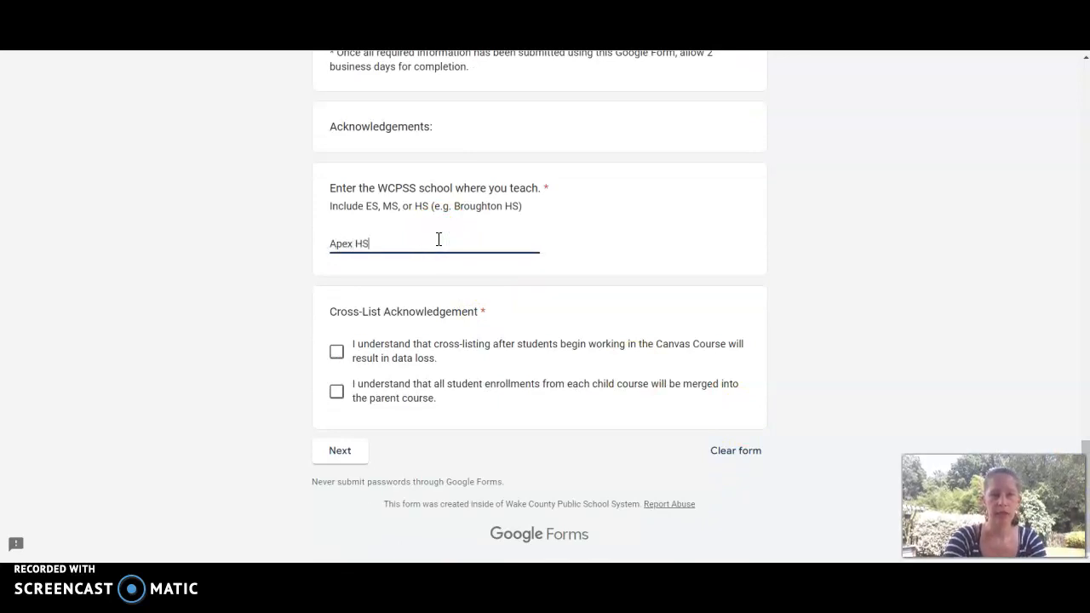
# Check both cross-list acknowledgements and continue to the next page of the form.
pyautogui.click(337, 350)
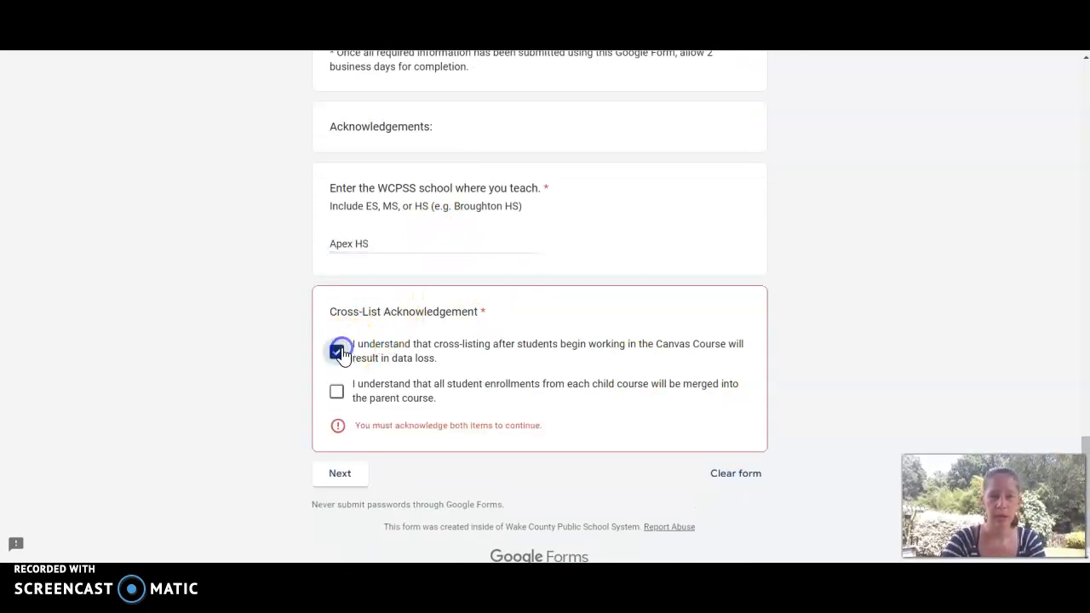
pyautogui.click(338, 392)
pyautogui.click(324, 450)
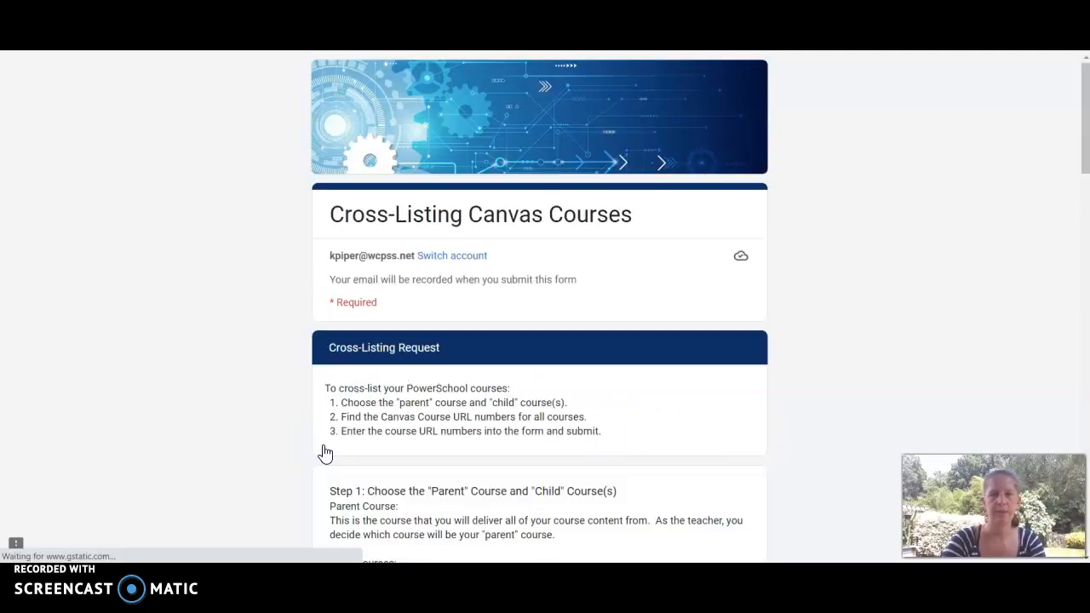
# Copy course URL 794337 from the spreadsheet into the Parent Course URL number field.
pyautogui.moveTo(1078, 161); pyautogui.dragTo(1078, 388)
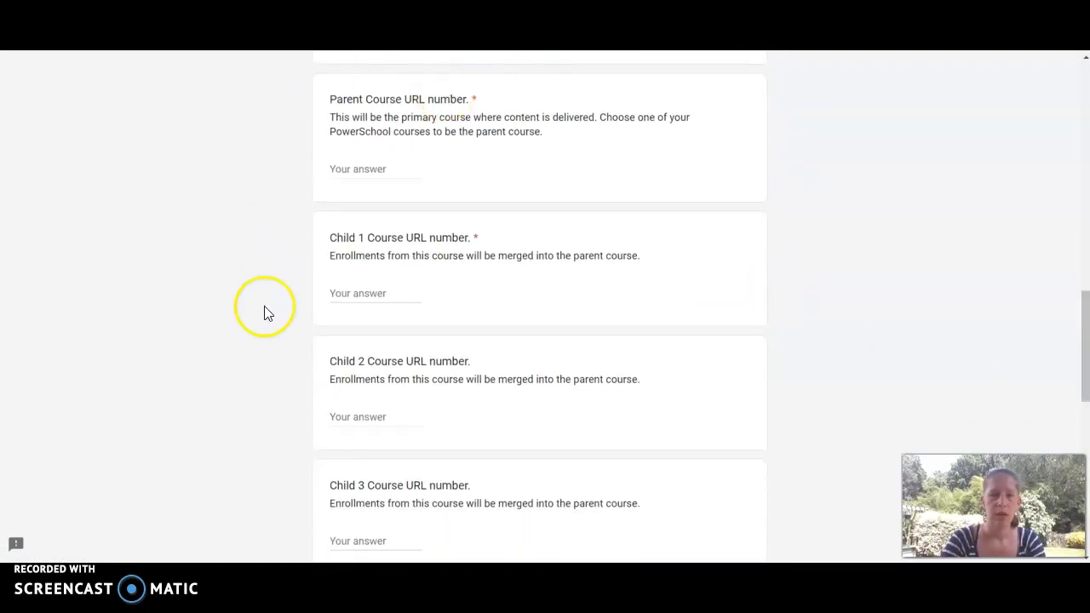
pyautogui.hotkey('alt', 'Tab')
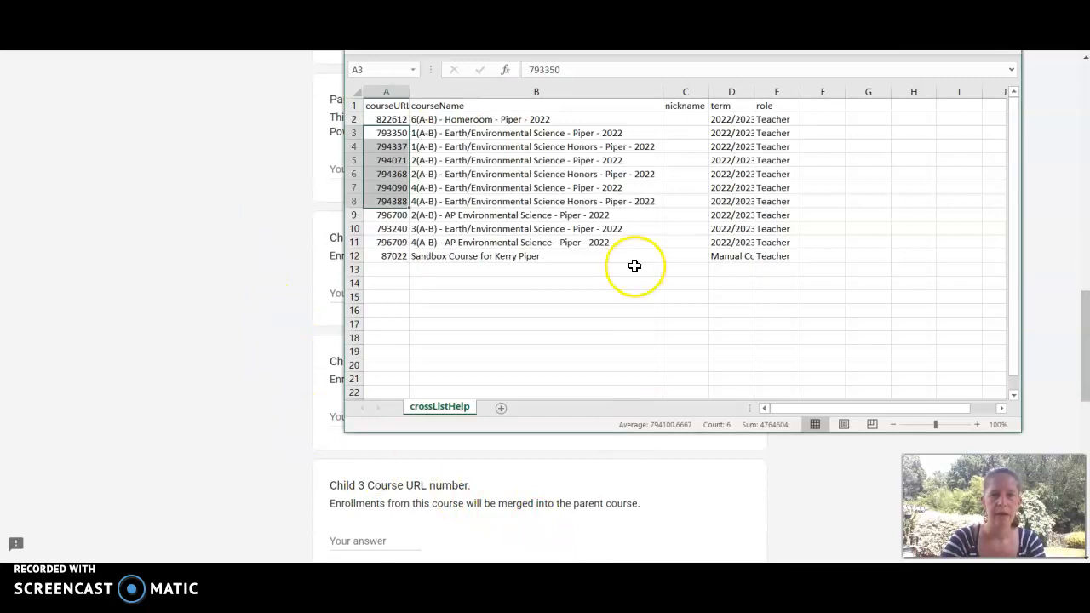
pyautogui.click(460, 255)
pyautogui.click(393, 149)
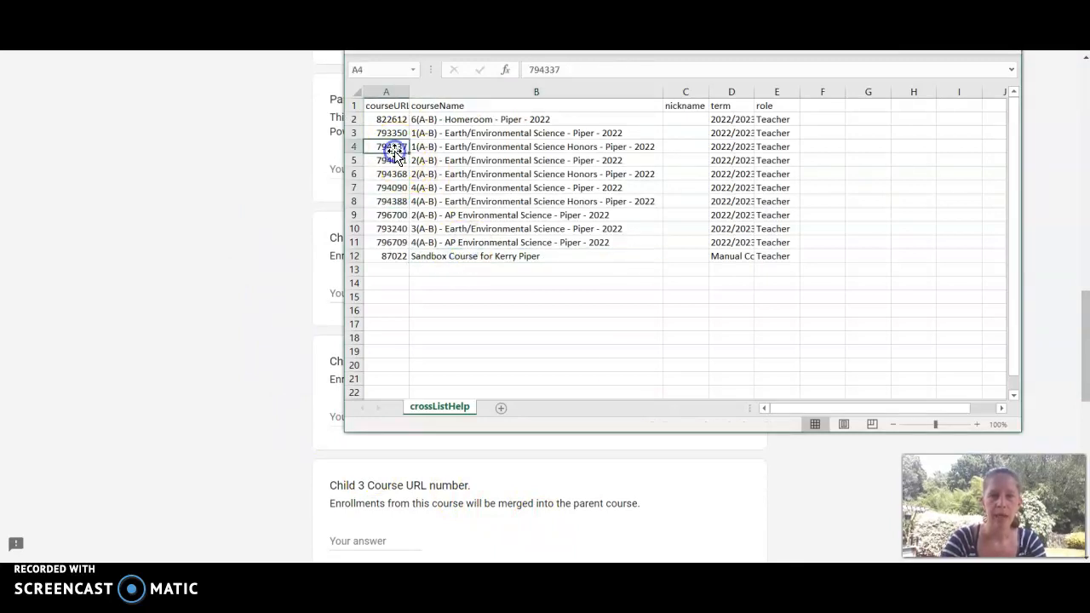
pyautogui.hotkey('ctrl', 'c')
pyautogui.click(289, 168)
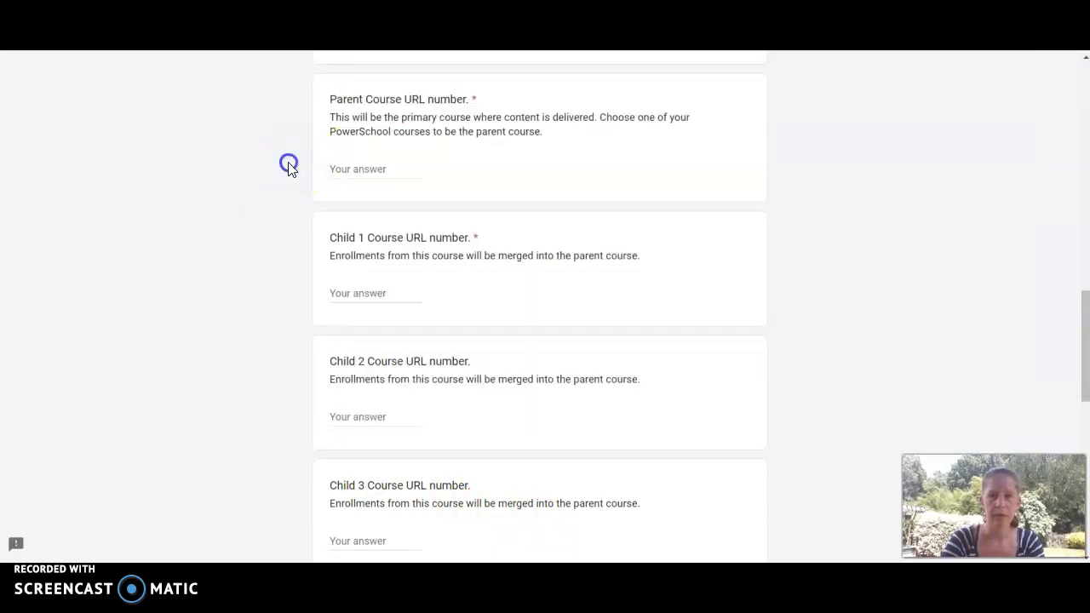
pyautogui.click(352, 169)
pyautogui.hotkey('ctrl', 'v')
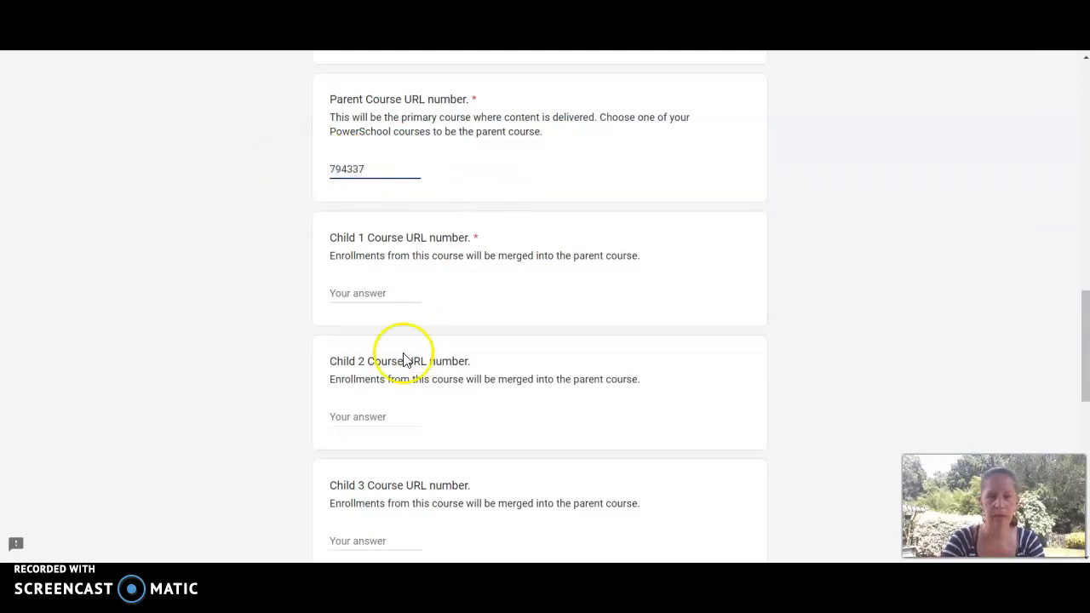
# Copy course URL 793350 from the spreadsheet into the Child 1 Course URL number field.
pyautogui.hotkey('alt', 'Tab')
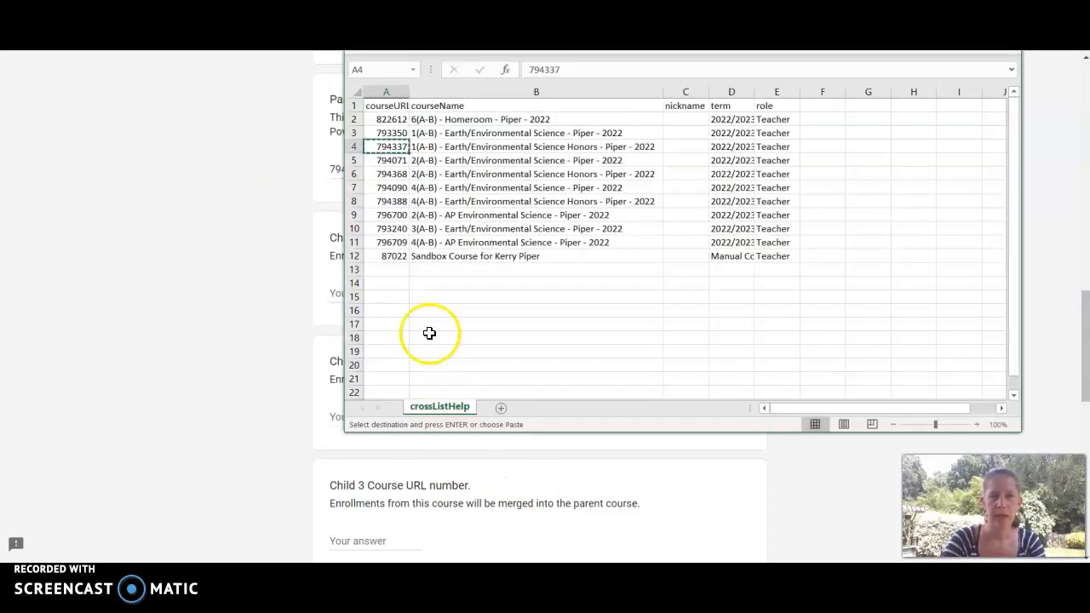
pyautogui.click(392, 133)
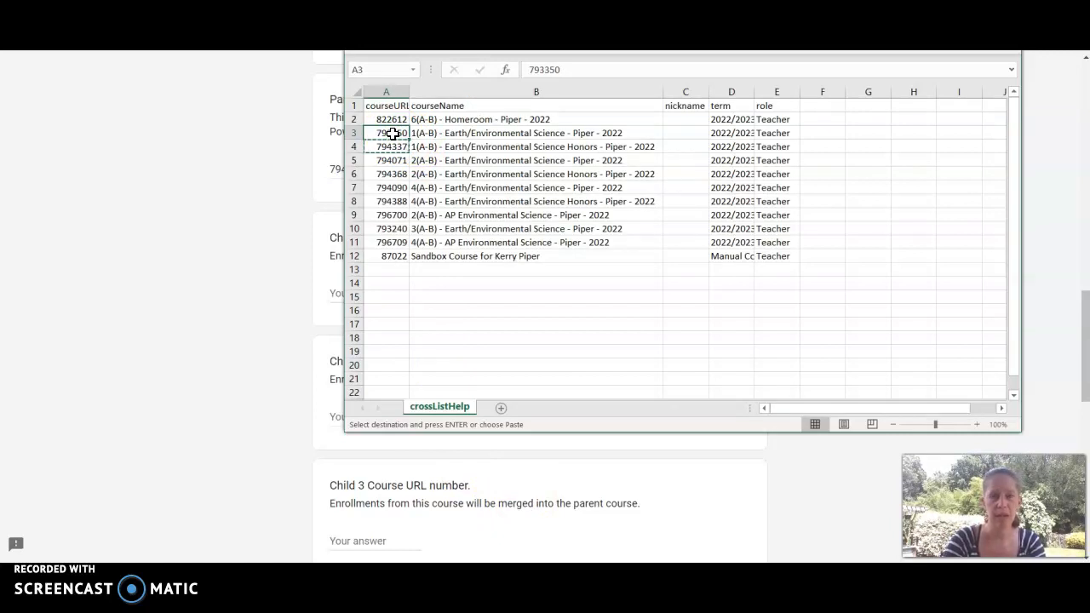
pyautogui.hotkey('ctrl', 'c')
pyautogui.click(263, 212)
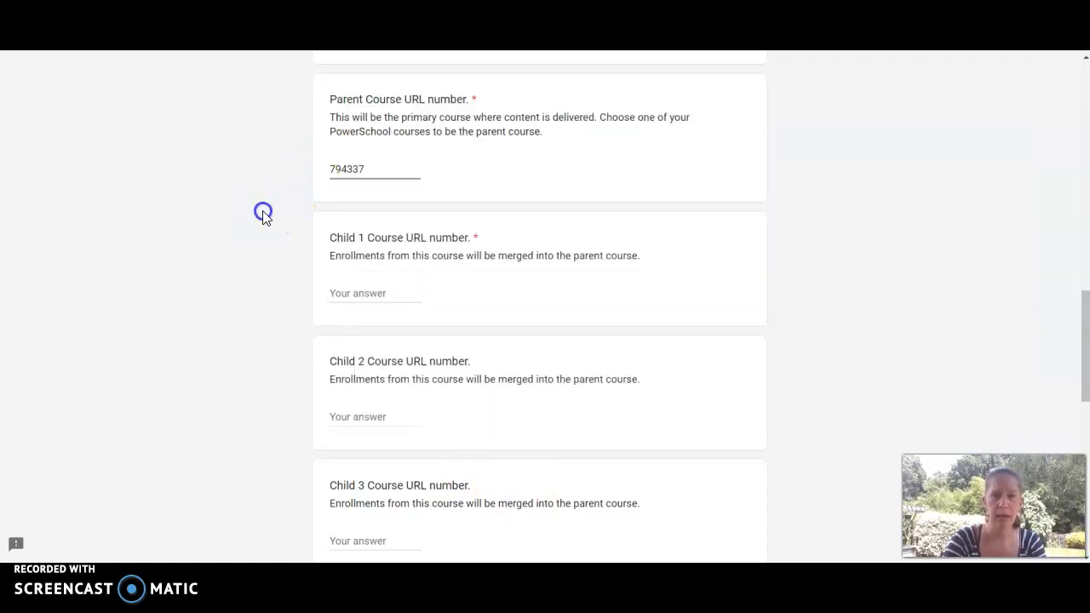
pyautogui.click(366, 292)
pyautogui.hotkey('ctrl', 'v')
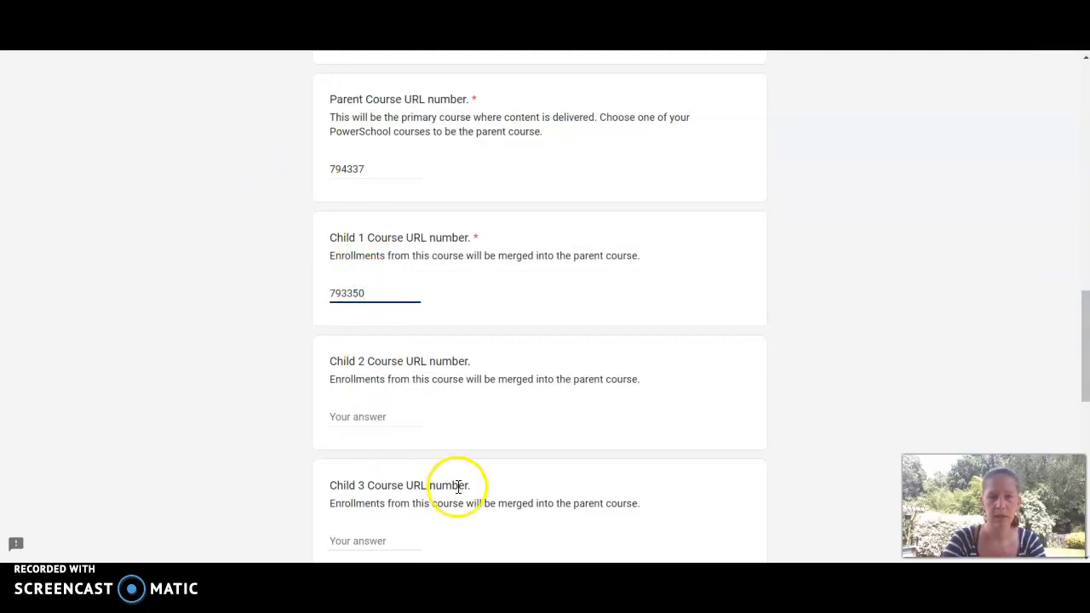
# Copy course URL 794071 from the spreadsheet into the Child 2 Course URL number field.
pyautogui.hotkey('alt', 'Tab')
pyautogui.click(393, 161)
pyautogui.hotkey('ctrl', 'c')
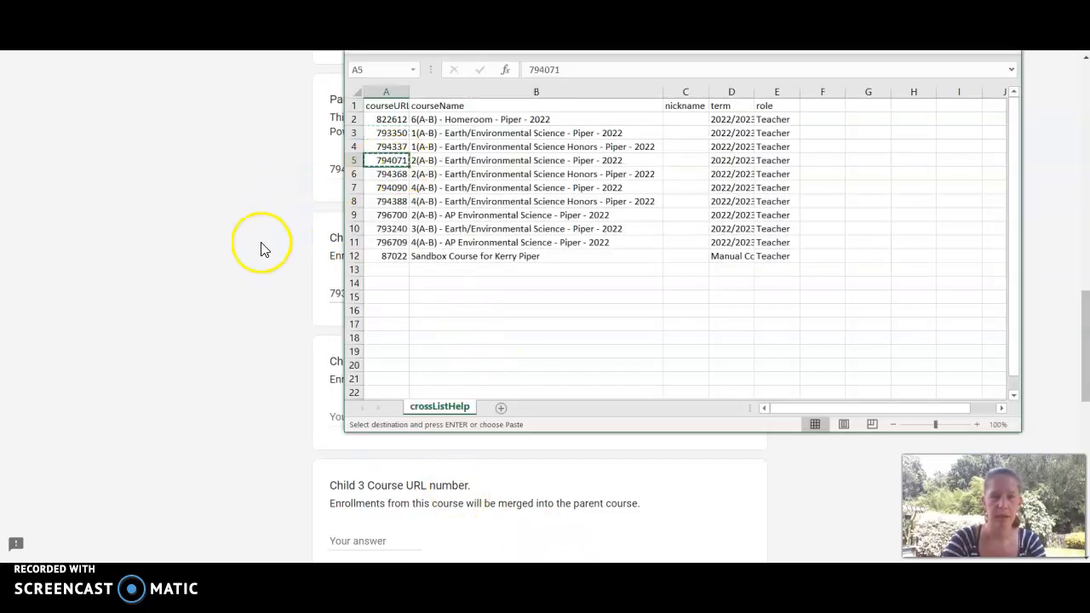
pyautogui.click(262, 247)
pyautogui.click(366, 417)
pyautogui.hotkey('ctrl', 'v')
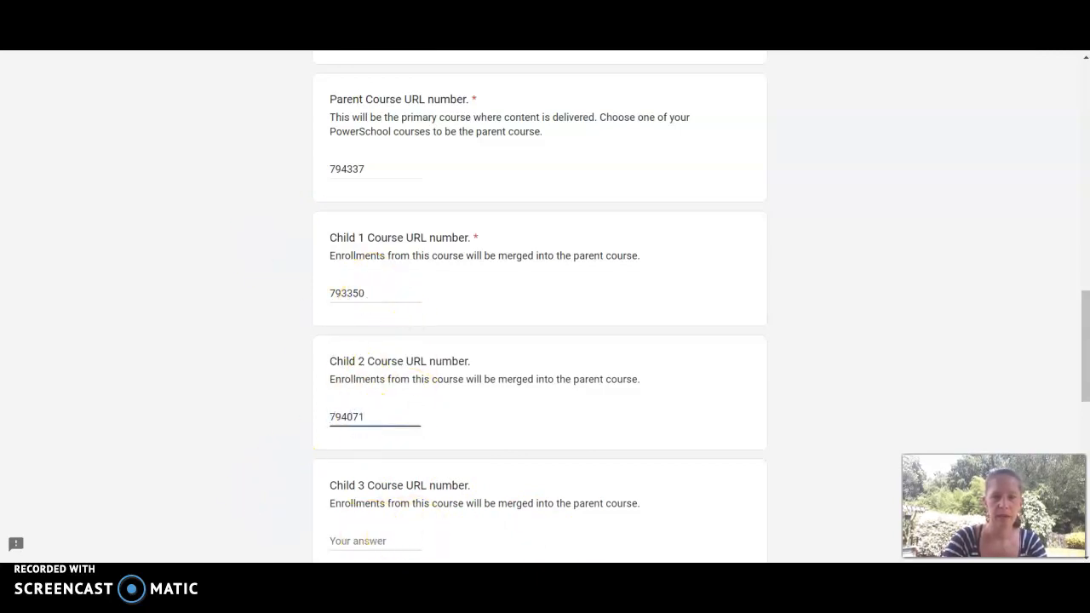
# Copy course URL 794368 from the spreadsheet into the Child 3 Course URL number field.
pyautogui.hotkey('alt', 'Tab')
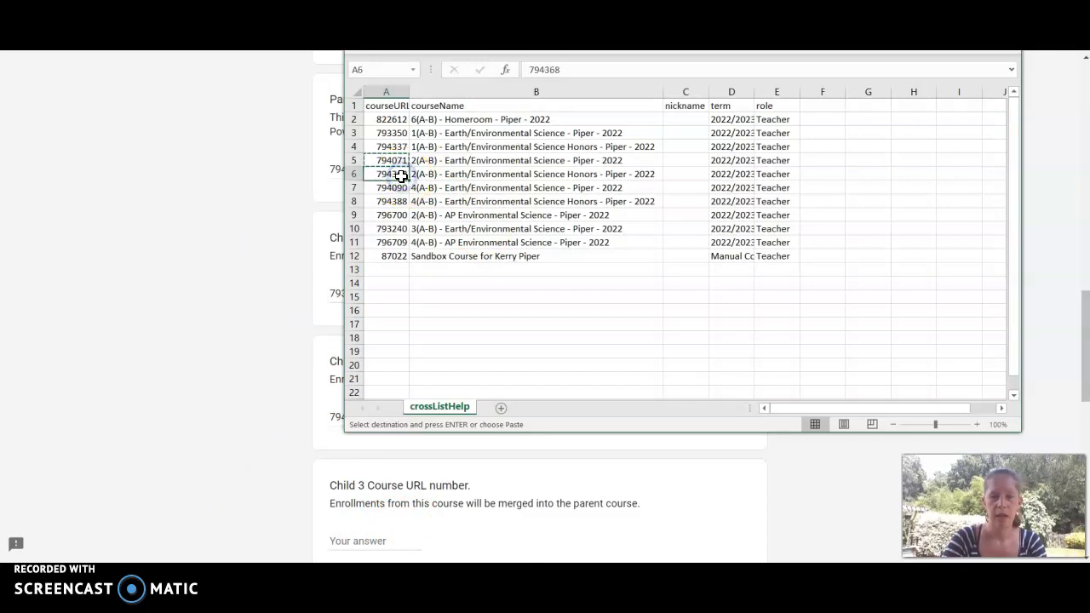
pyautogui.click(267, 316)
pyautogui.click(352, 540)
pyautogui.hotkey('ctrl', 'v')
# Submit the cross-listing request form.
pyautogui.moveTo(1082, 297); pyautogui.dragTo(1078, 383)
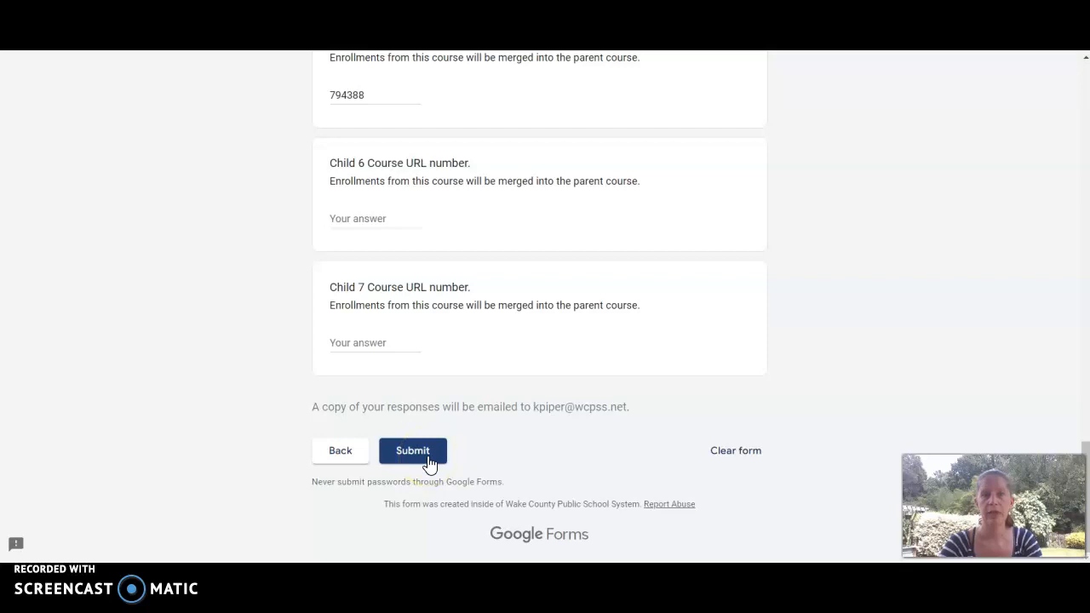
pyautogui.click(412, 451)
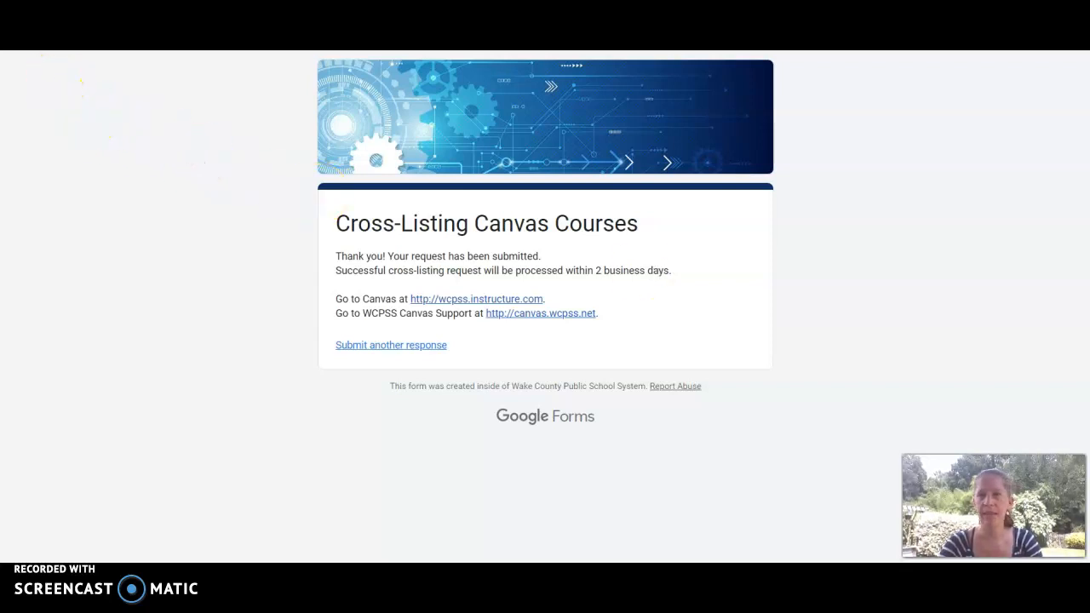
# In the 1(A-B) Earth/Environmental Science Honors course, start importing existing content with content type Copy a Canvas Course.
pyautogui.hotkey('ctrl', 'Tab')
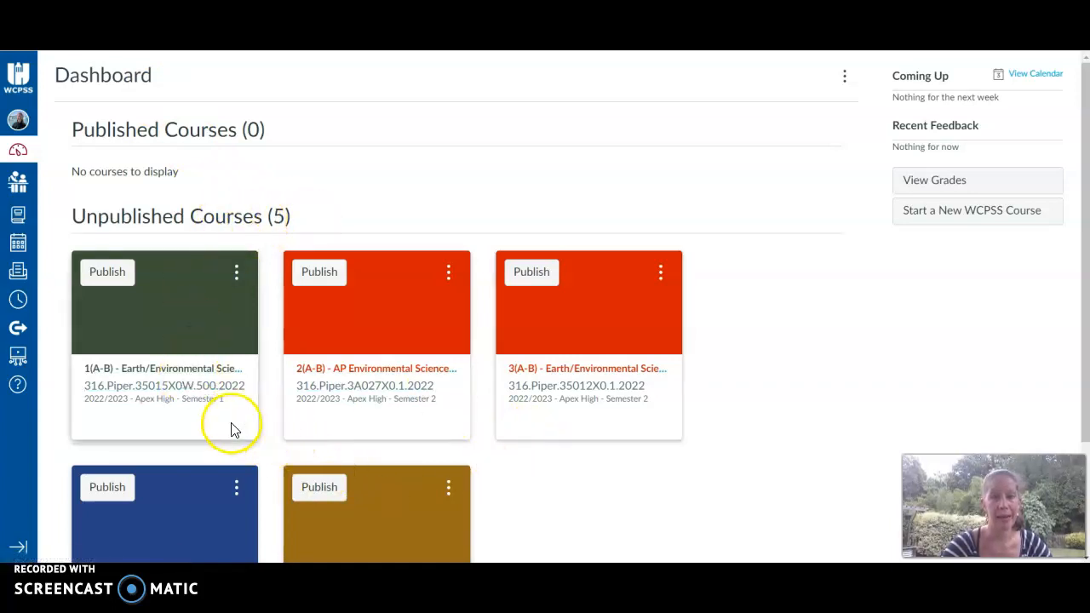
pyautogui.click(181, 402)
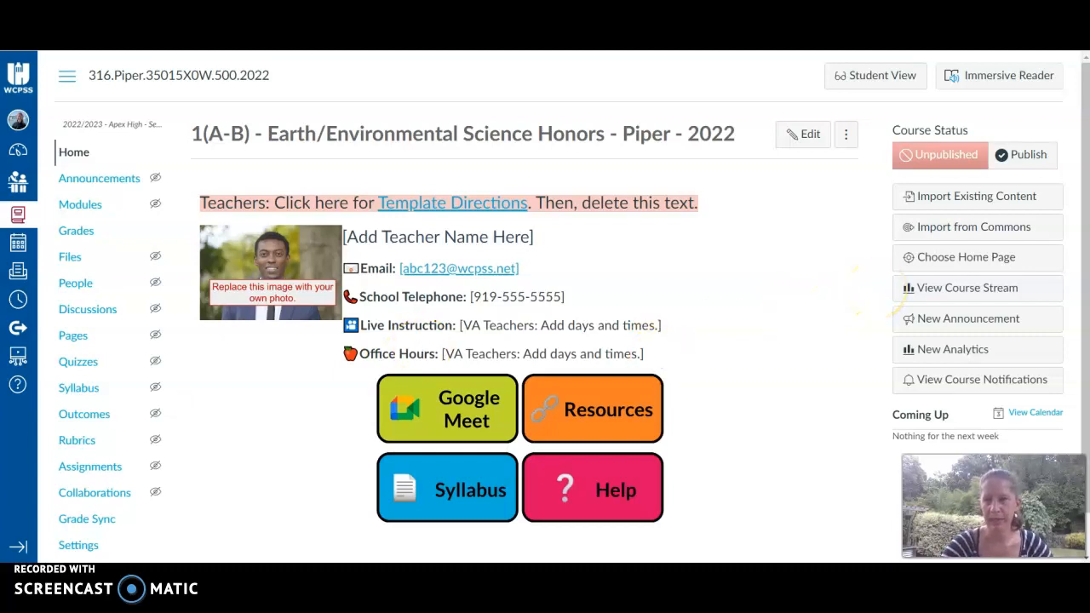
pyautogui.click(960, 197)
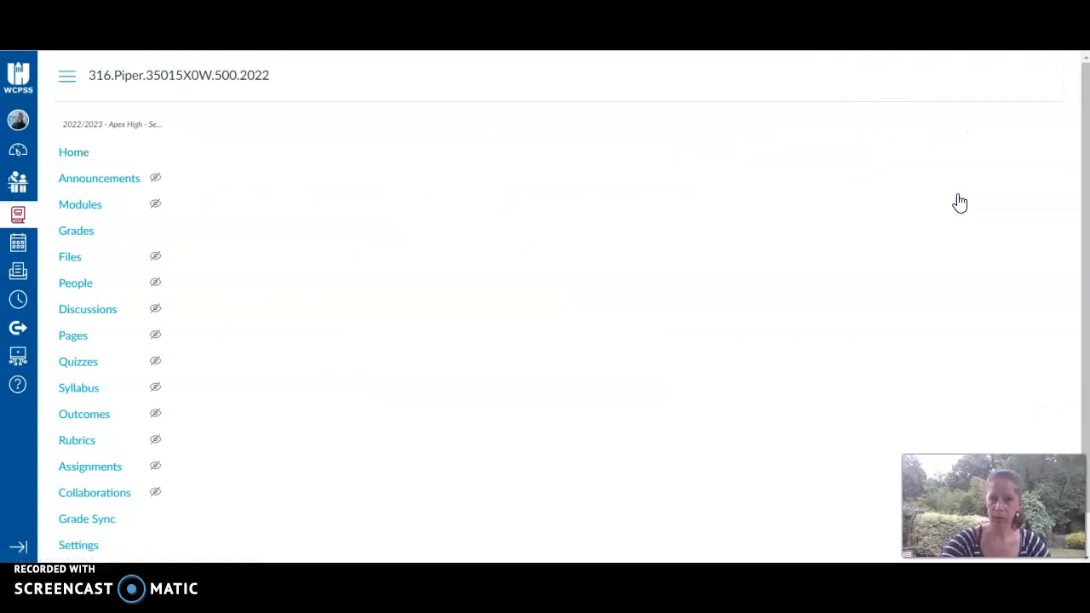
pyautogui.click(471, 171)
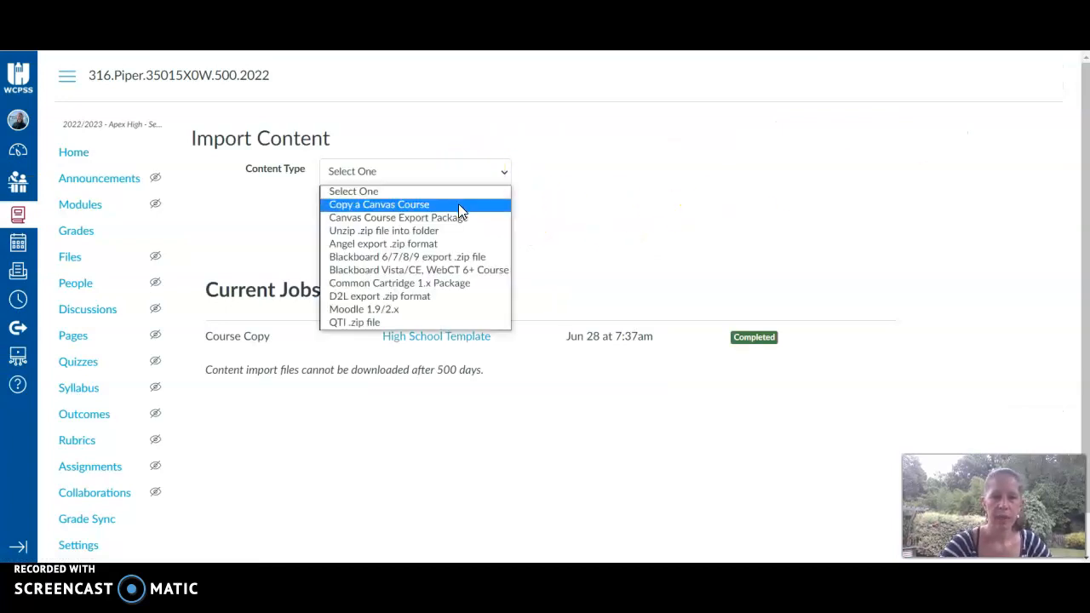
pyautogui.click(458, 204)
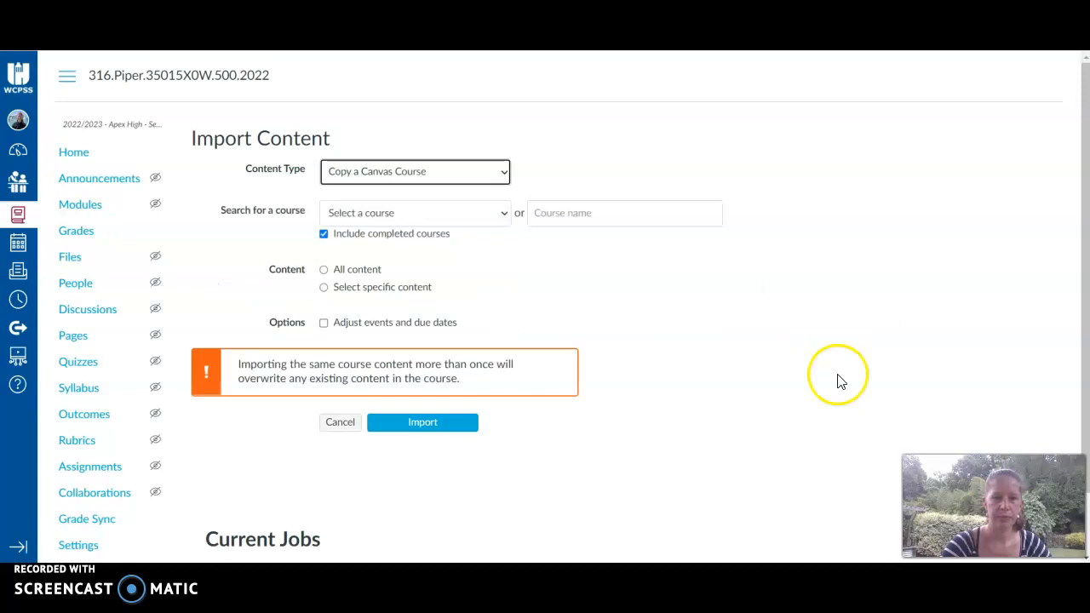
# Import all content from the 1(A-B) Earth/Environmental Science Honors - Piper - 2021 course.
pyautogui.click(441, 217)
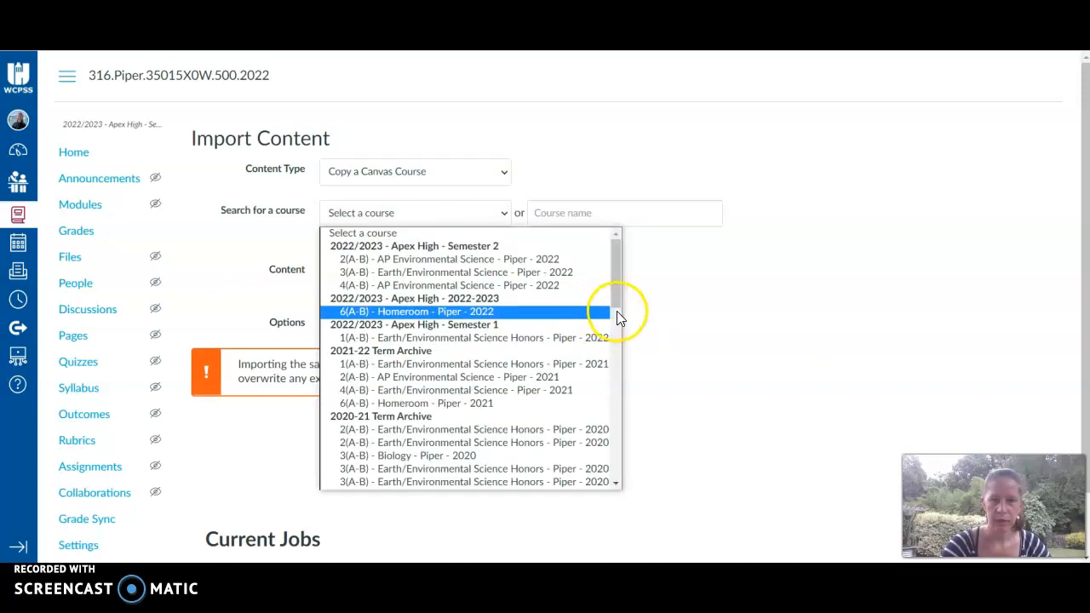
pyautogui.click(452, 363)
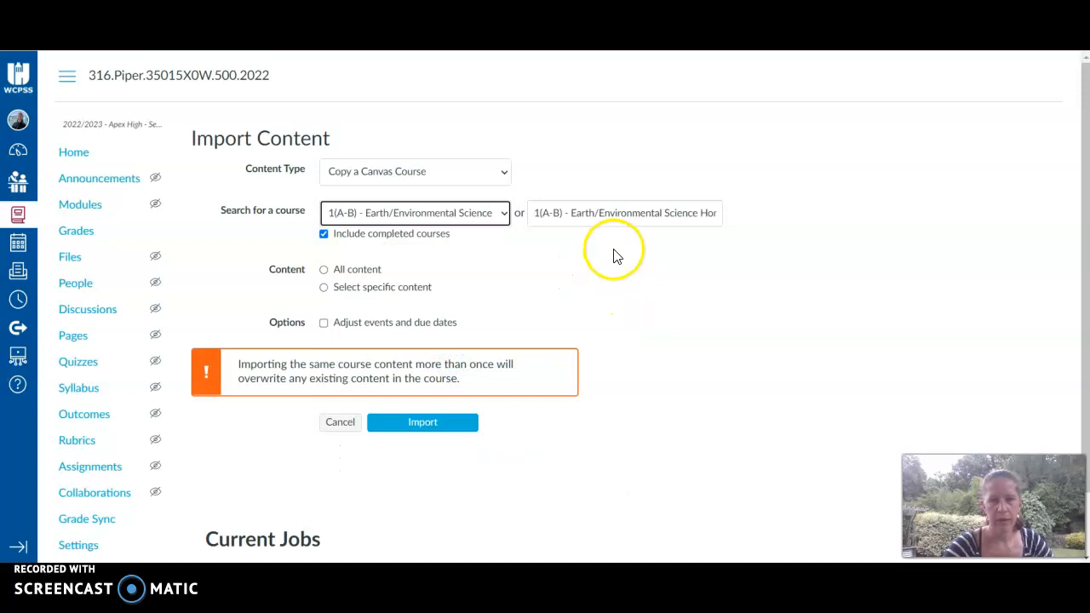
pyautogui.click(324, 269)
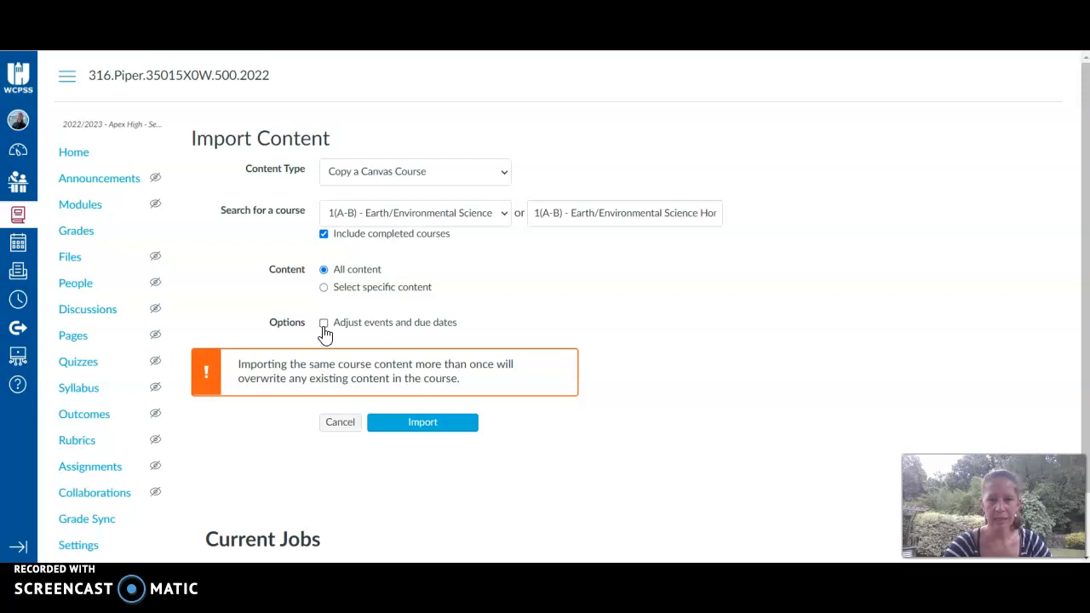
pyautogui.click(430, 425)
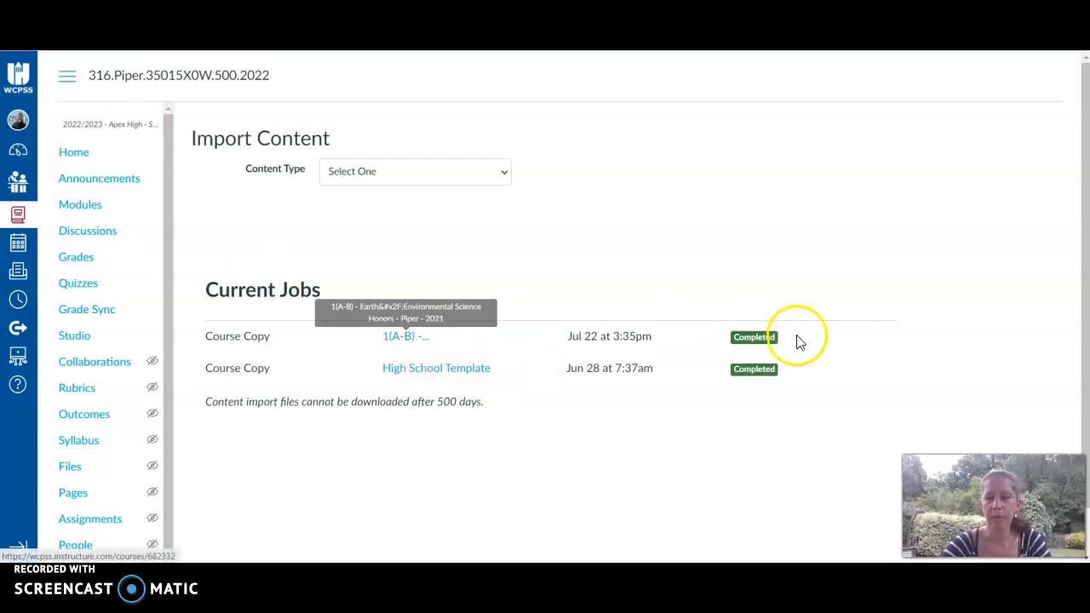
# Open the course's AOIT Earth/Environmental Science H/A page from the home page settings' front page link.
pyautogui.click(75, 156)
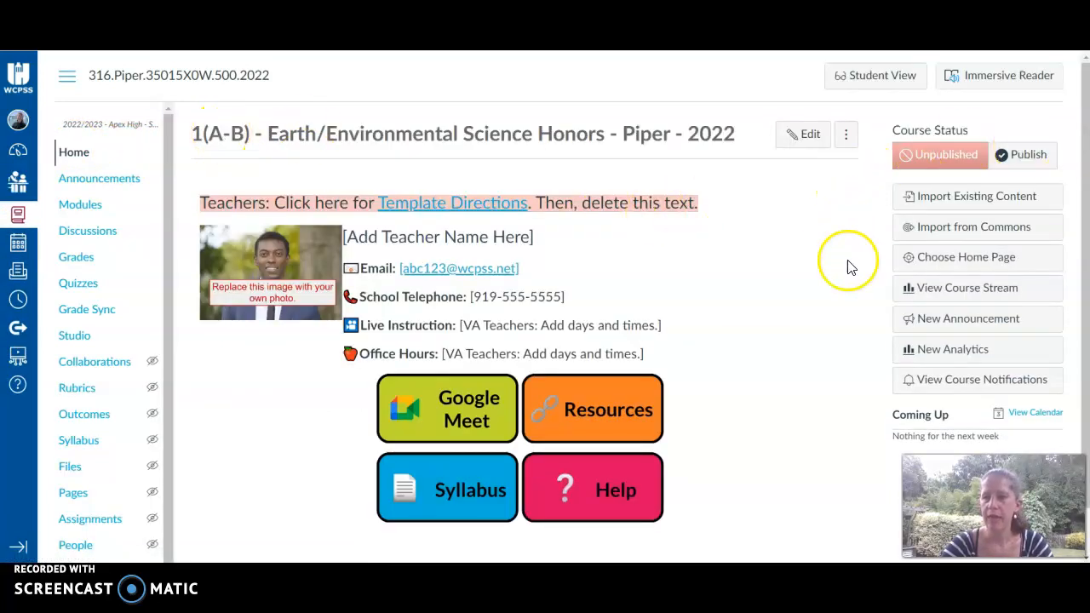
pyautogui.click(915, 256)
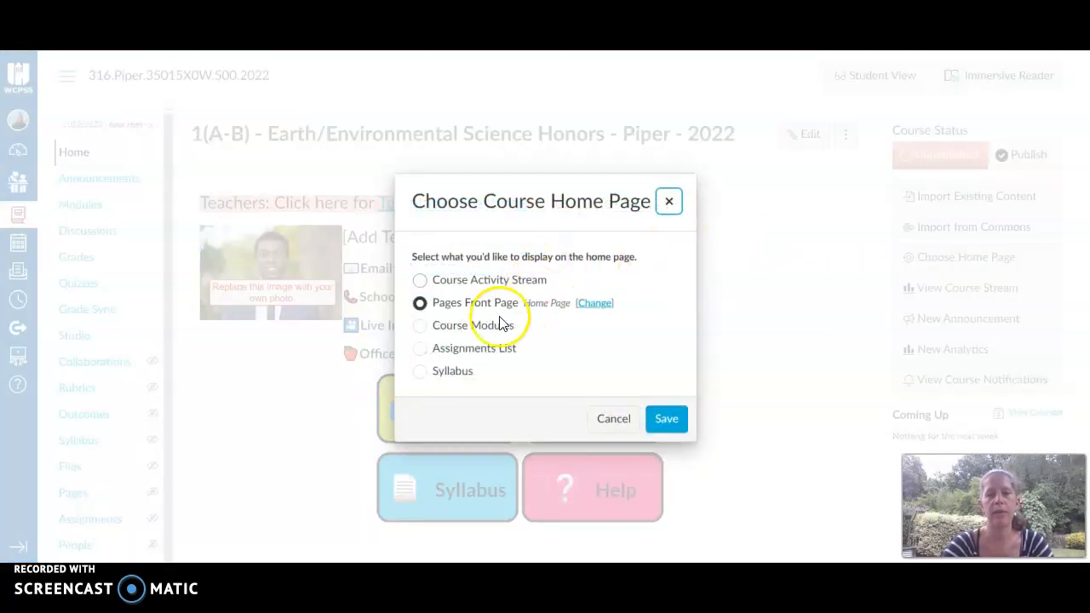
pyautogui.click(593, 303)
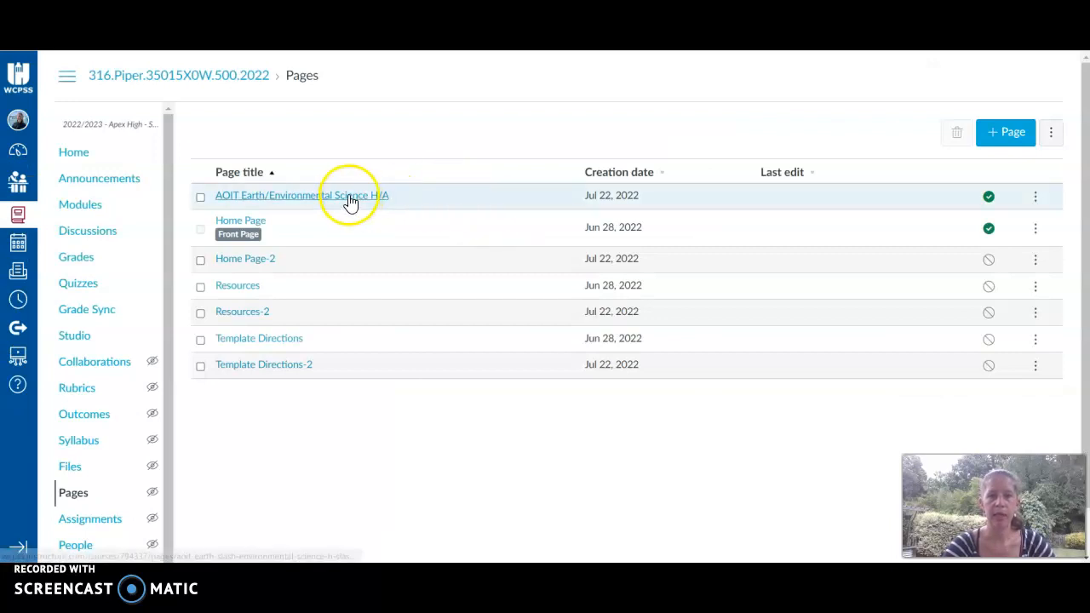
pyautogui.click(348, 197)
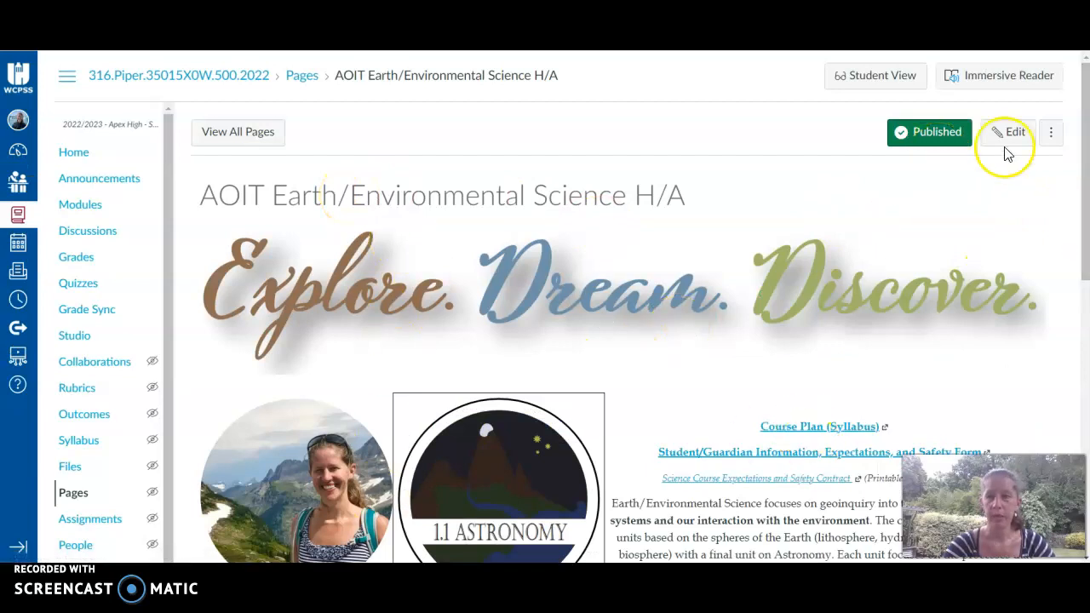
# Edit the AOIT Earth/Environmental Science H/A page and delete the 1.1 Astronomy image.
pyautogui.moveTo(1085, 160); pyautogui.dragTo(1078, 182)
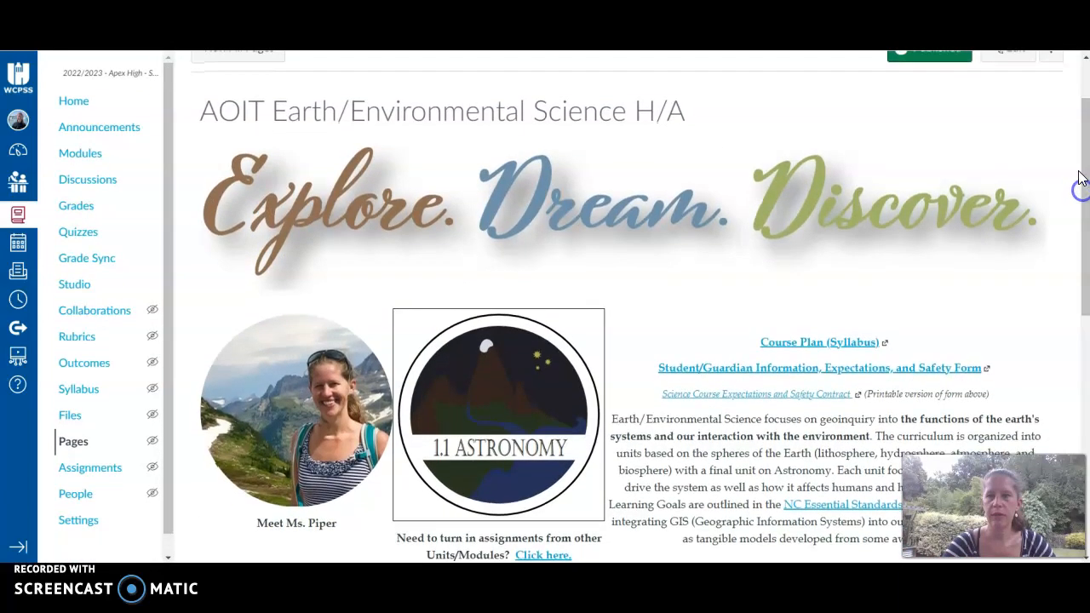
pyautogui.click(998, 64)
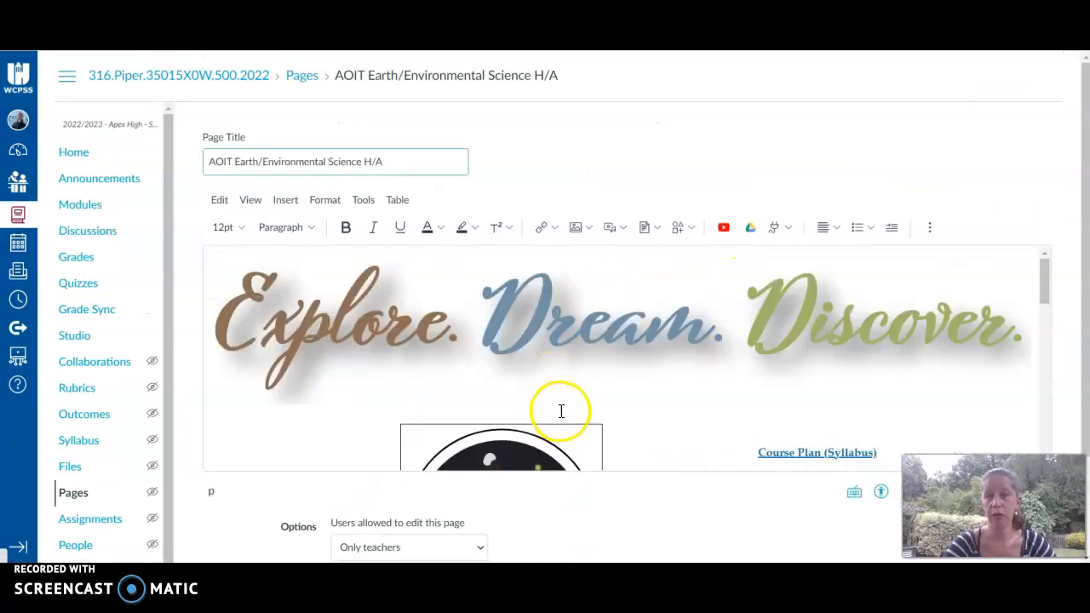
pyautogui.moveTo(1042, 286); pyautogui.dragTo(1044, 321)
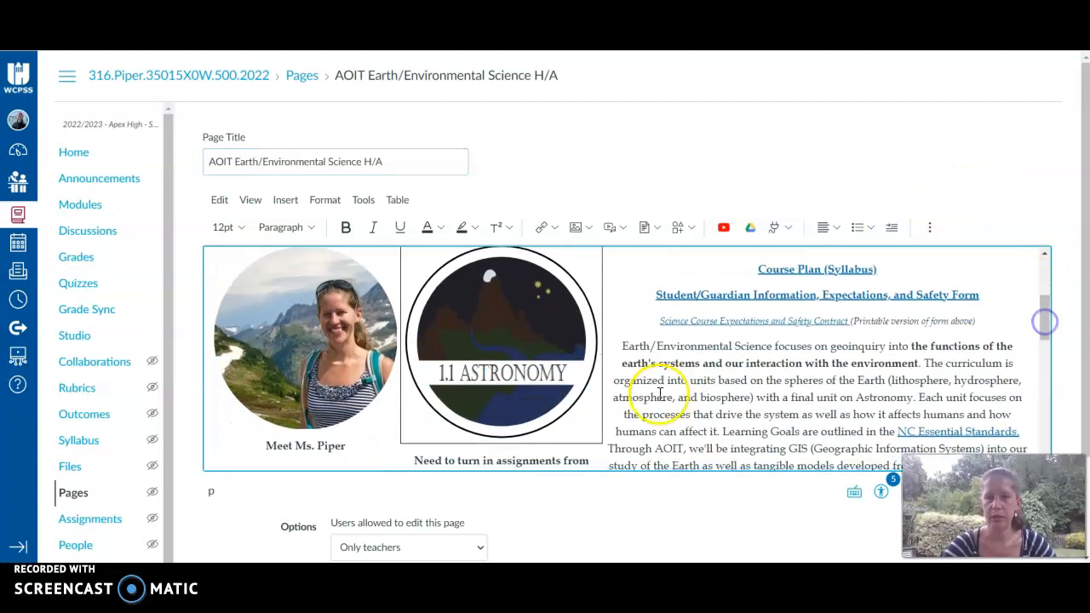
pyautogui.click(512, 359)
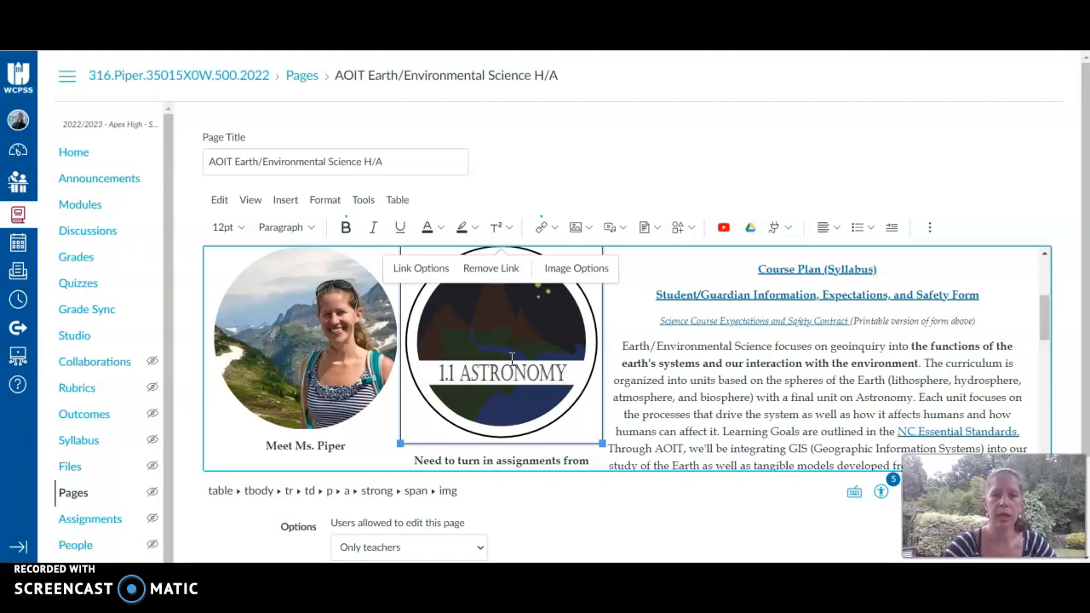
pyautogui.press('Delete')
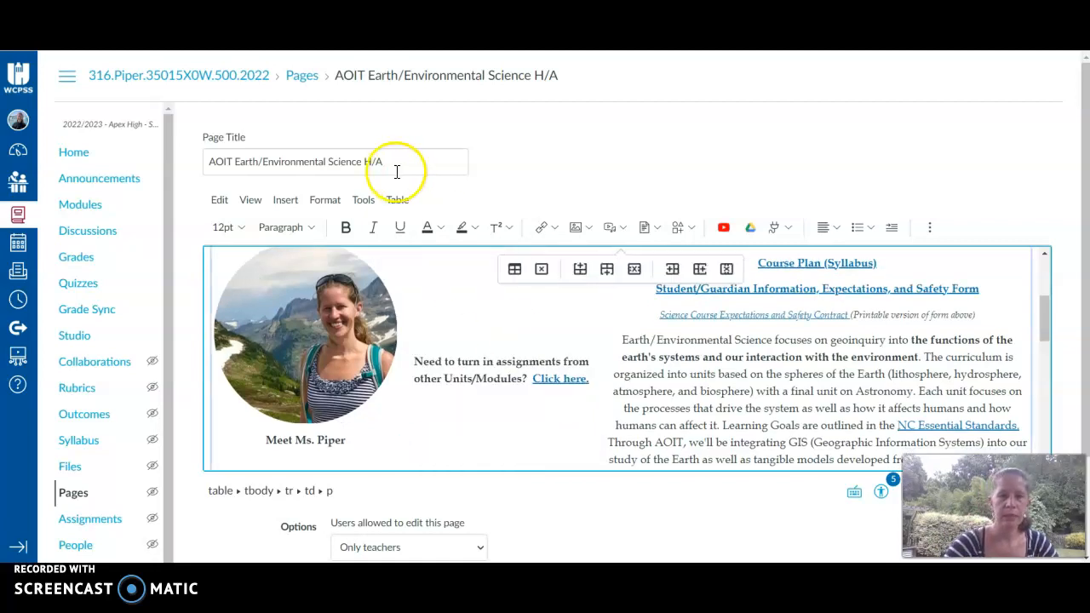
# Insert the 0.0 Introduction course image in place of the deleted image.
pyautogui.click(285, 200)
pyautogui.moveTo(307, 249)
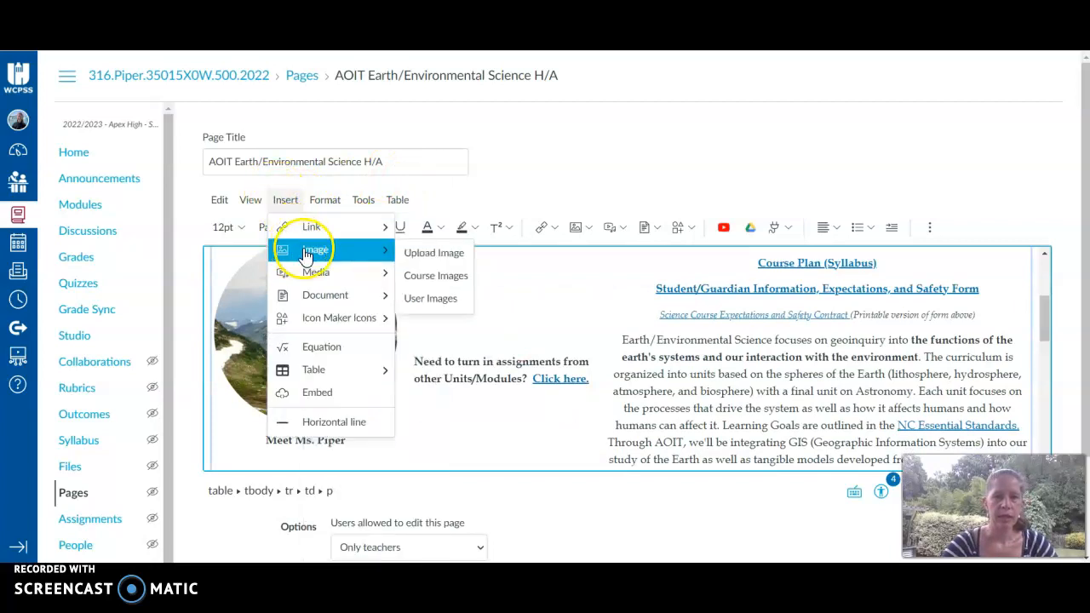
pyautogui.click(456, 281)
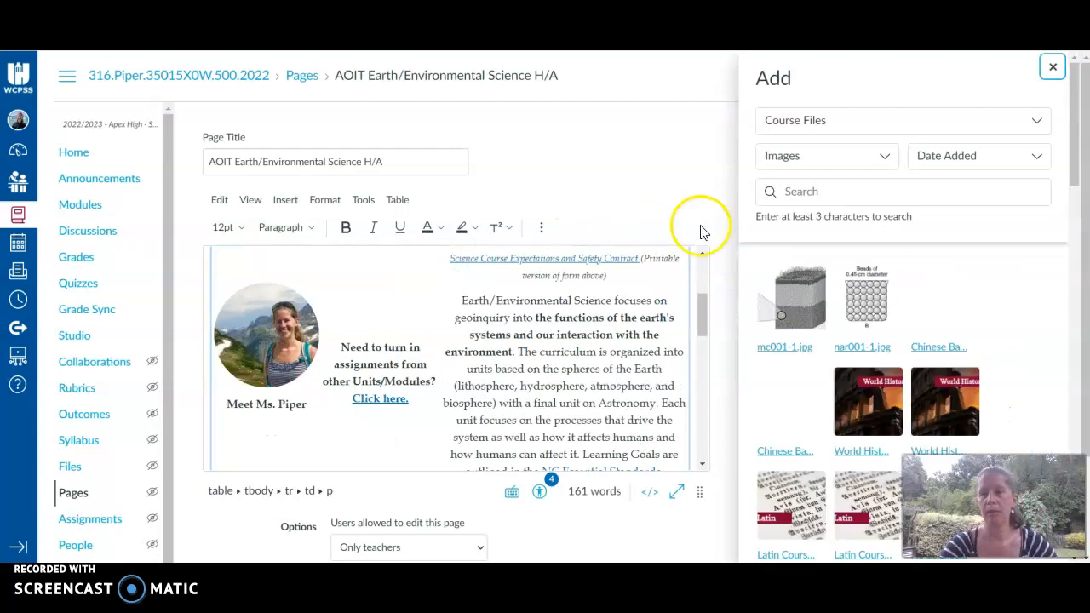
pyautogui.moveTo(1082, 146); pyautogui.dragTo(1069, 481)
pyautogui.click(883, 533)
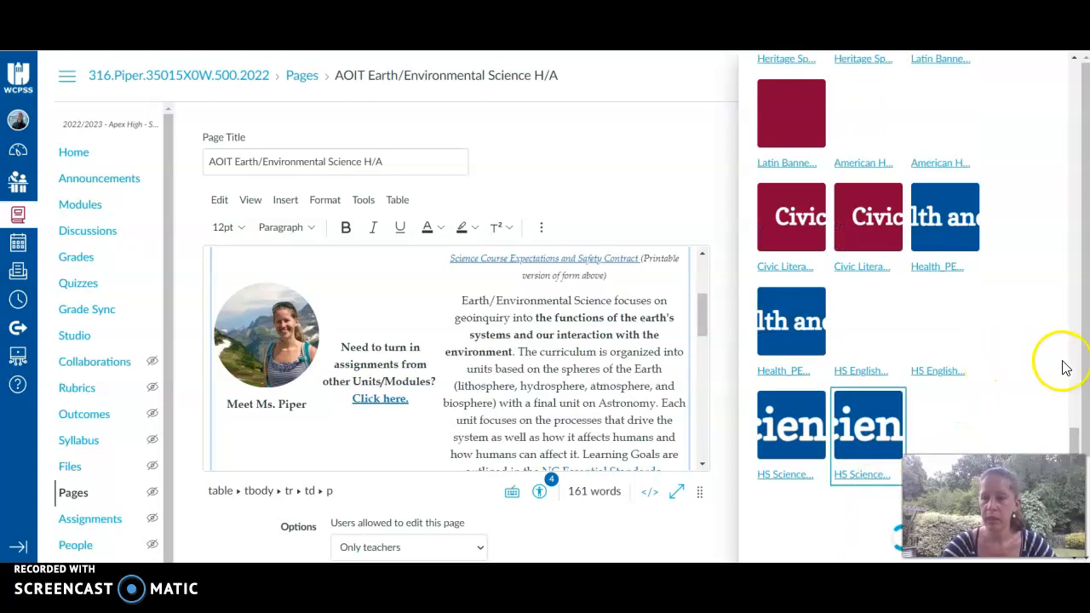
pyautogui.moveTo(1070, 267); pyautogui.dragTo(1071, 392)
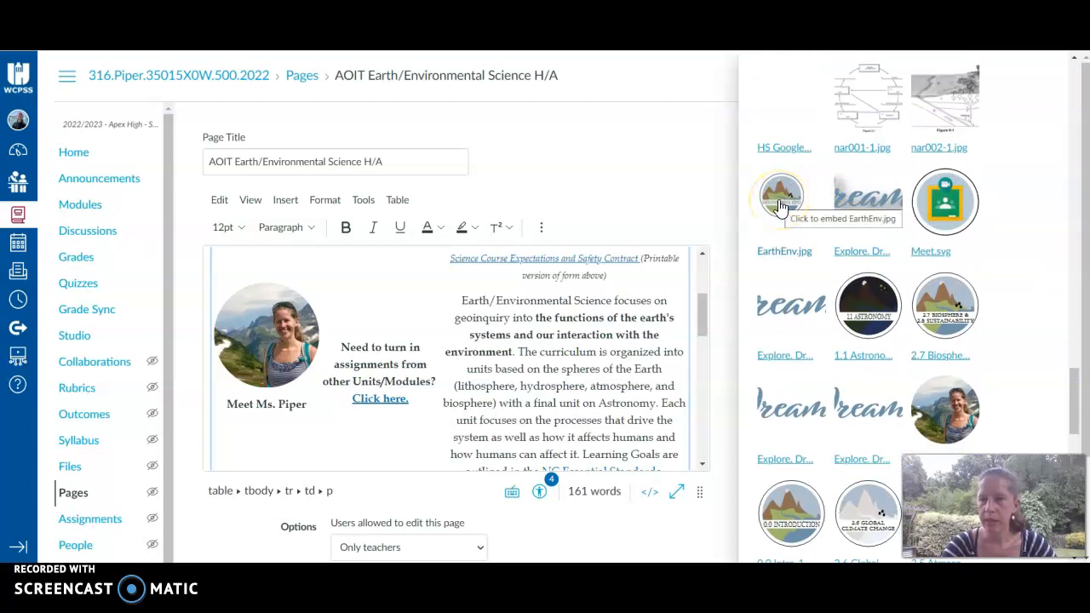
pyautogui.click(781, 207)
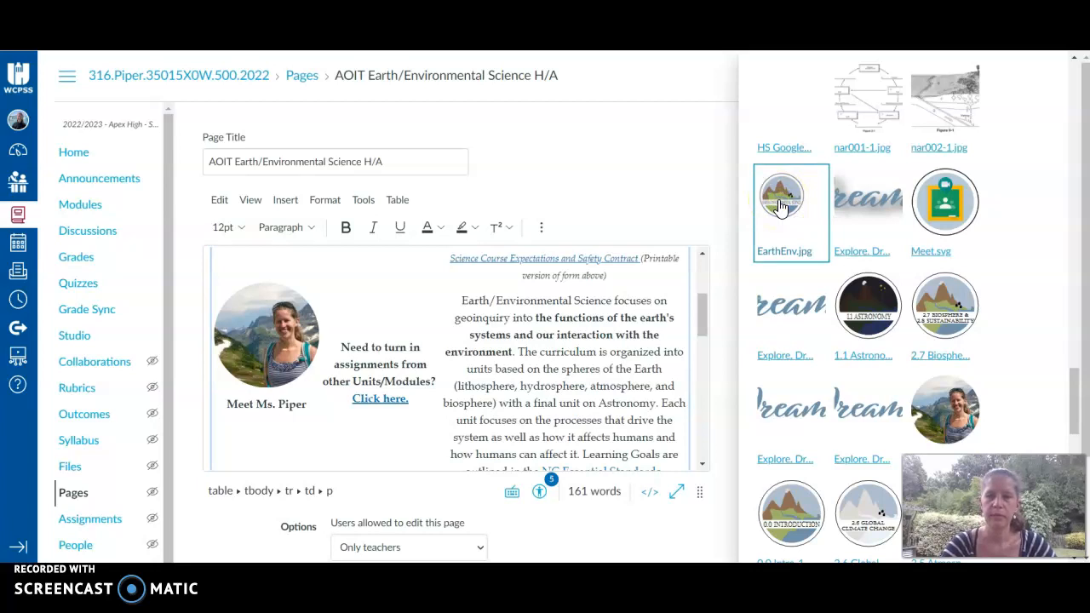
pyautogui.click(785, 517)
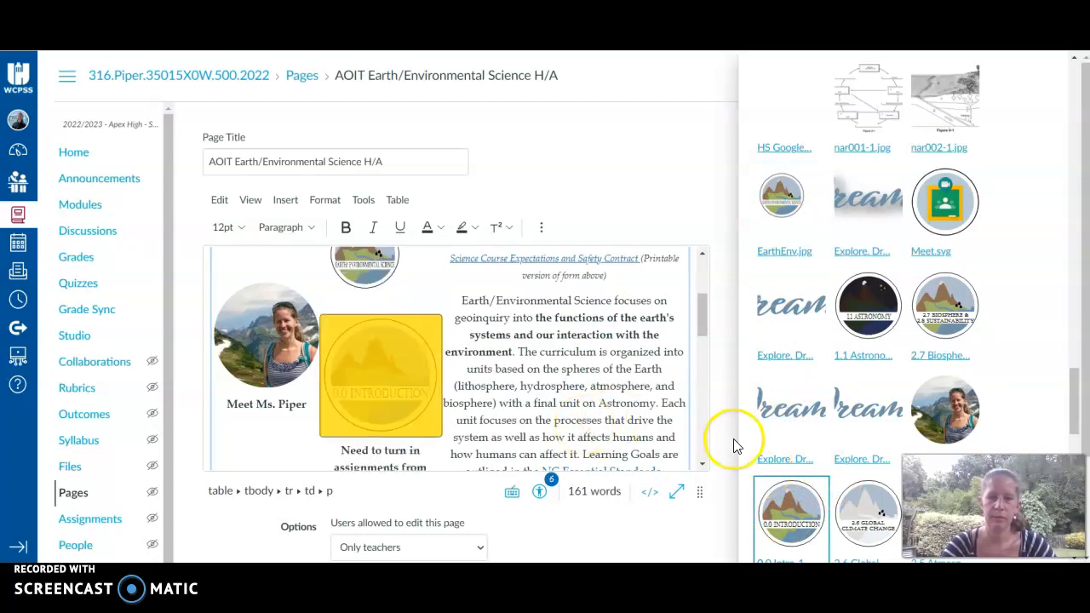
pyautogui.click(401, 298)
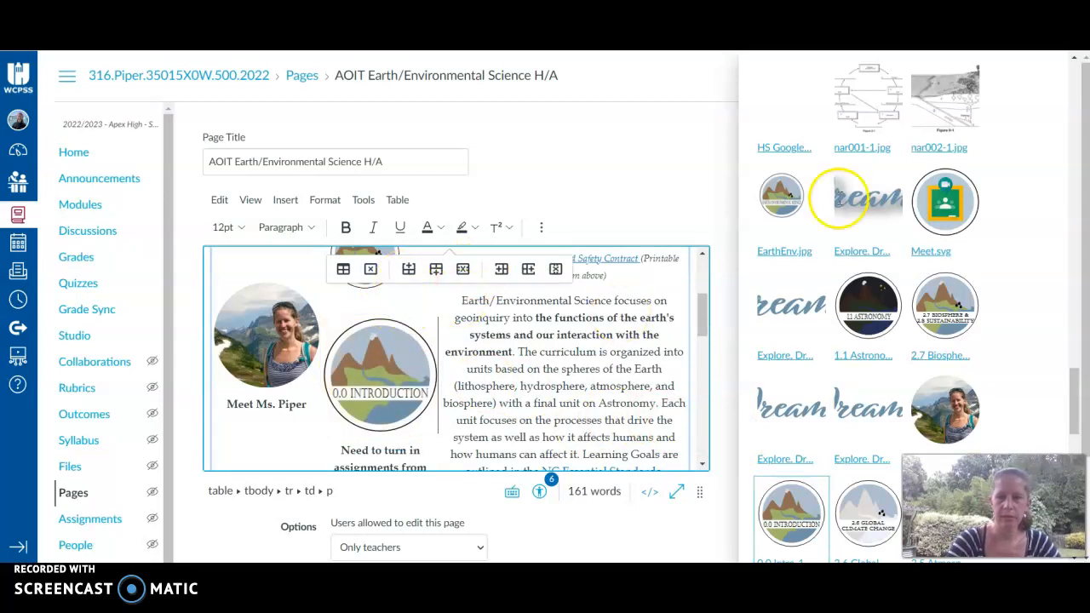
pyautogui.click(1071, 444)
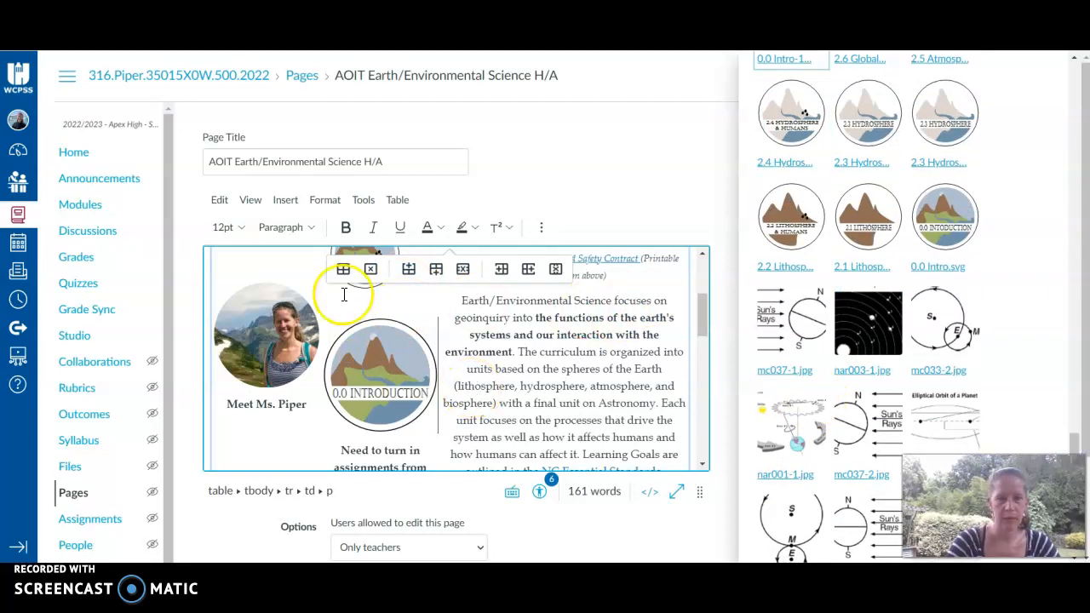
# Link the 0.0 Introduction image to the 0.0 Introduction to Earth/Environmental Science module and save the page.
pyautogui.click(382, 367)
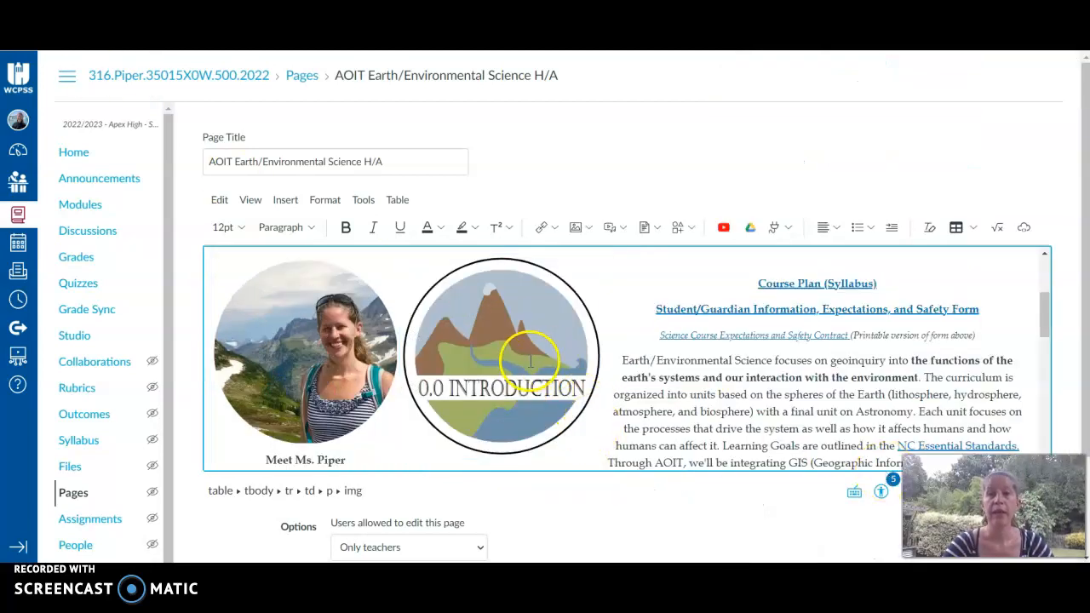
pyautogui.click(465, 355)
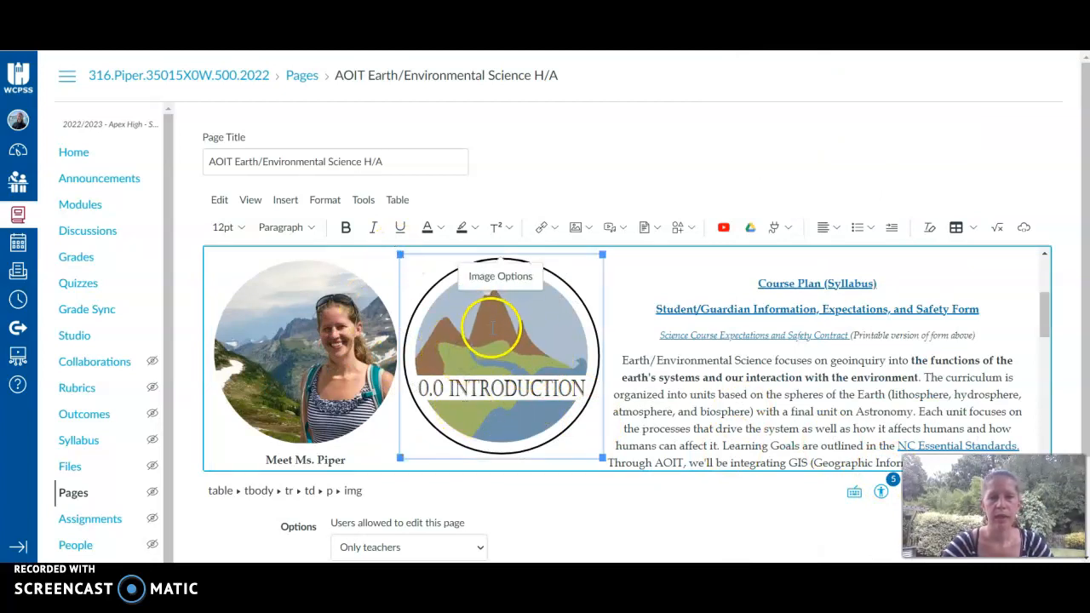
pyautogui.click(283, 205)
pyautogui.moveTo(308, 230)
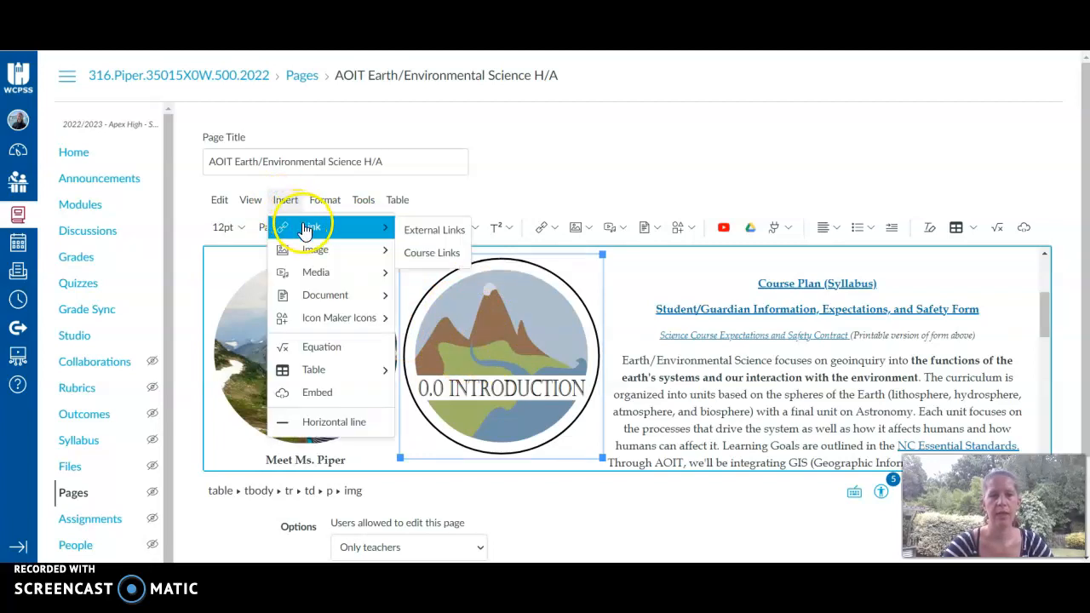
pyautogui.click(434, 252)
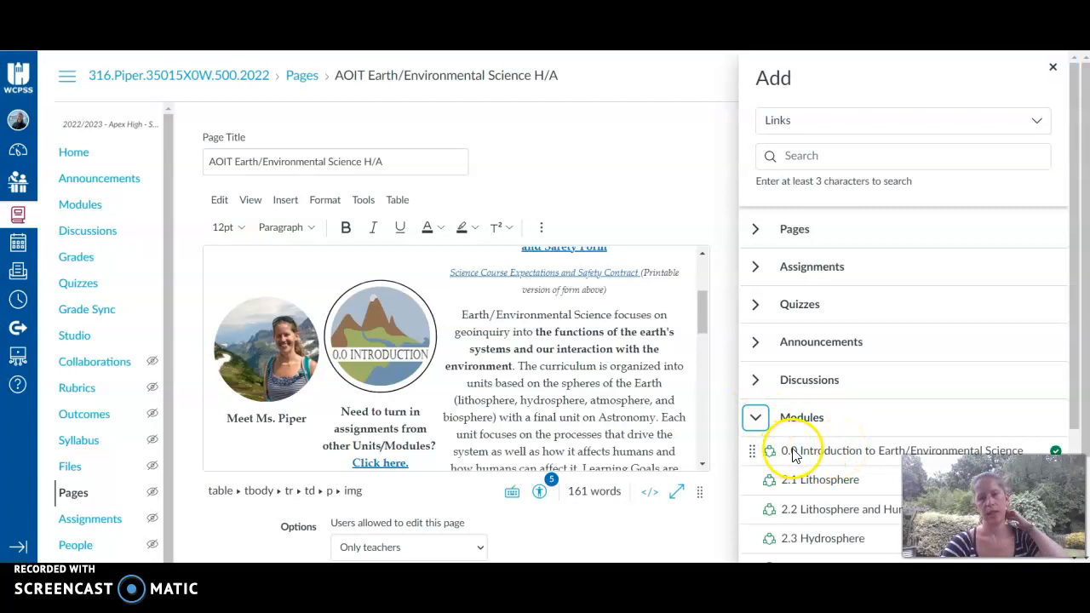
pyautogui.click(803, 453)
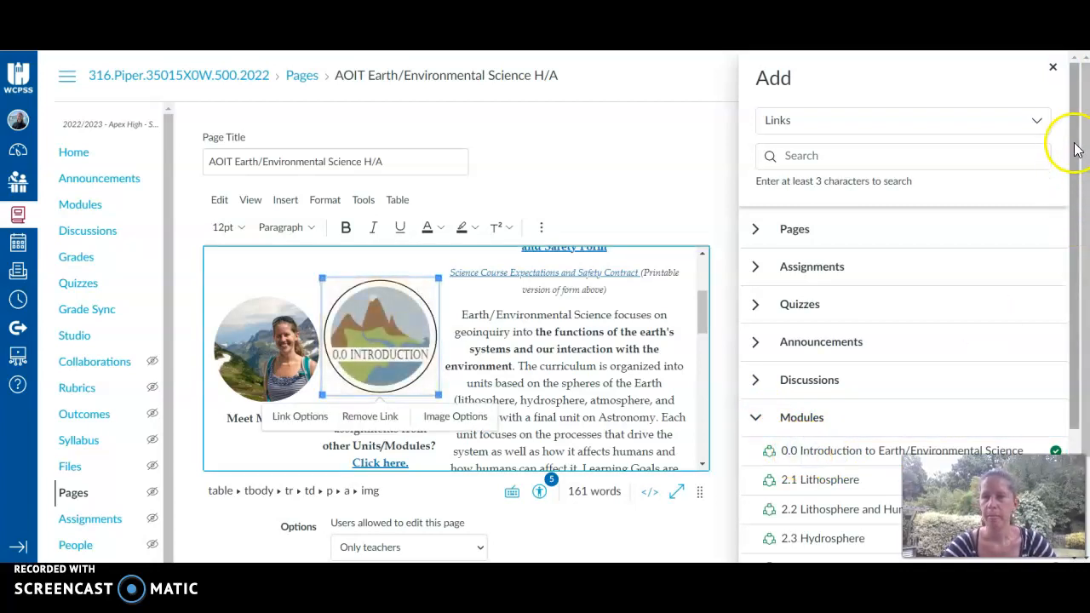
pyautogui.click(1052, 68)
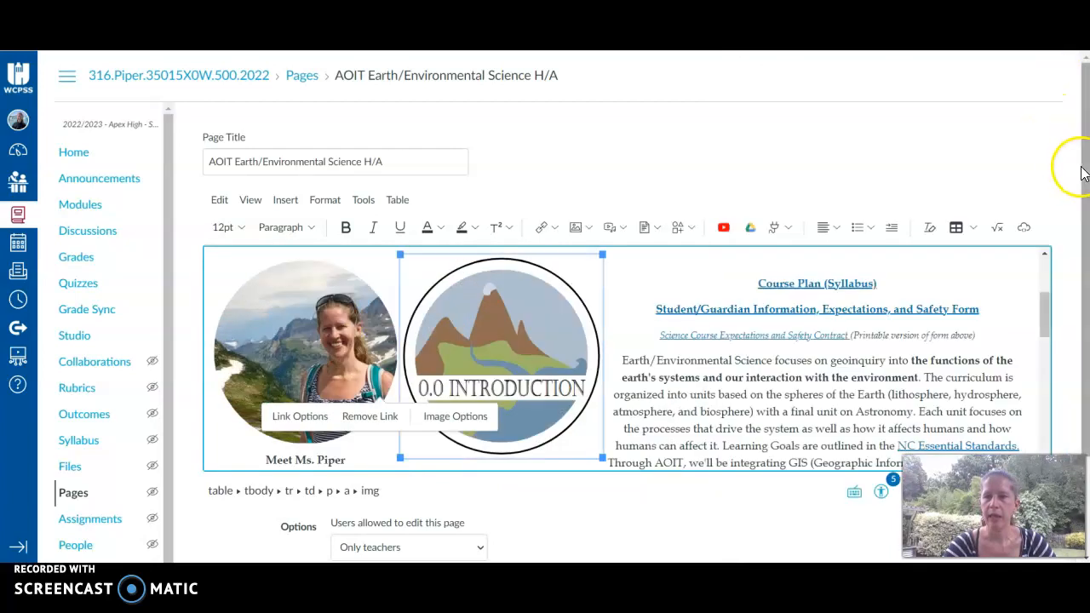
pyautogui.scroll(-2, 1082, 158)
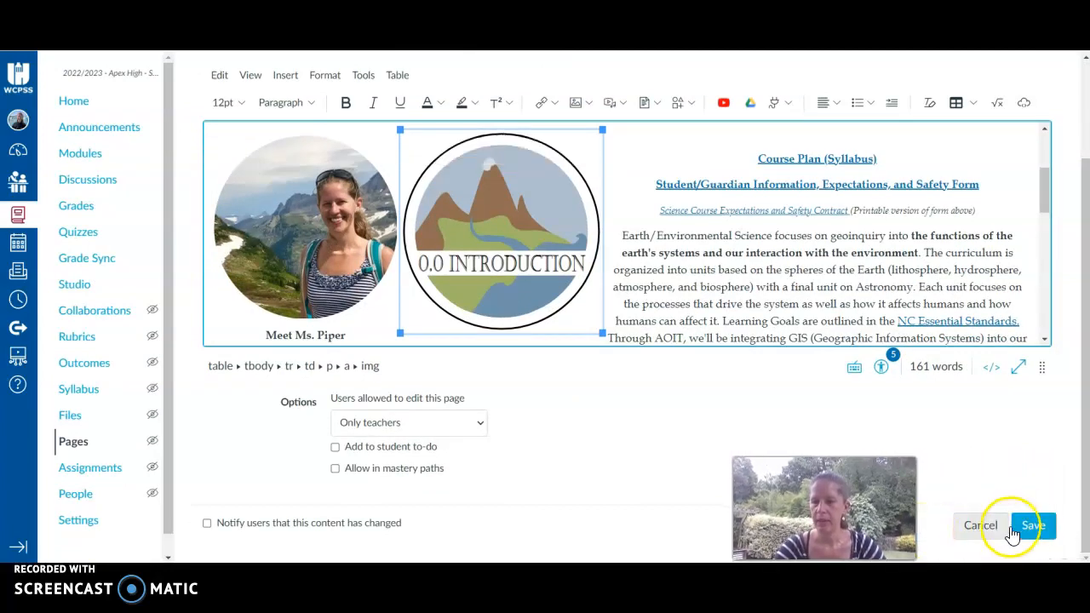
pyautogui.click(1031, 524)
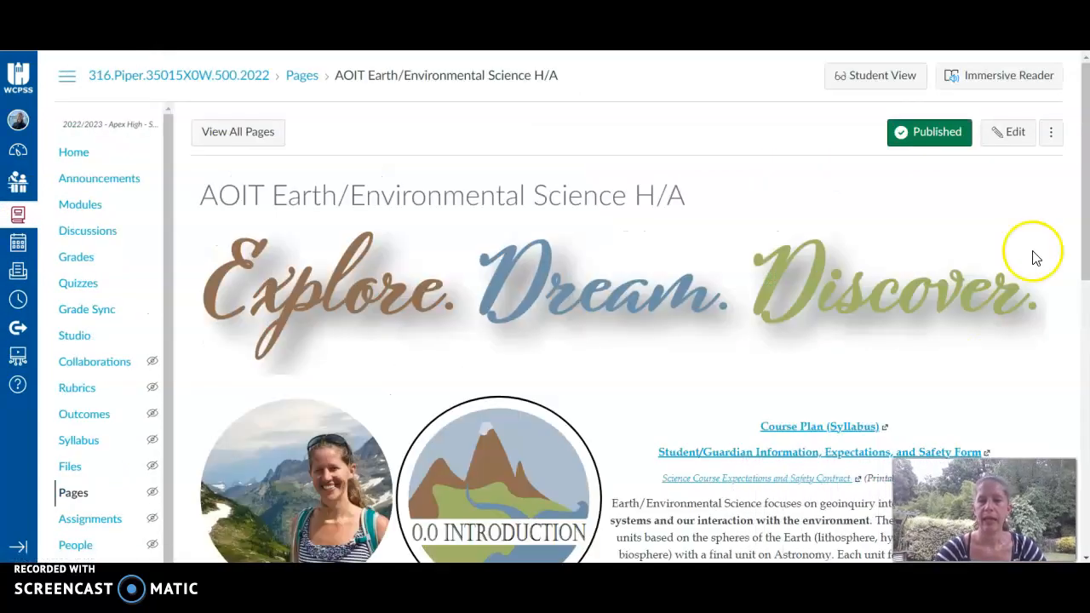
# Test the 0.0 Introduction image link on the saved page.
pyautogui.scroll(-2, 1083, 214)
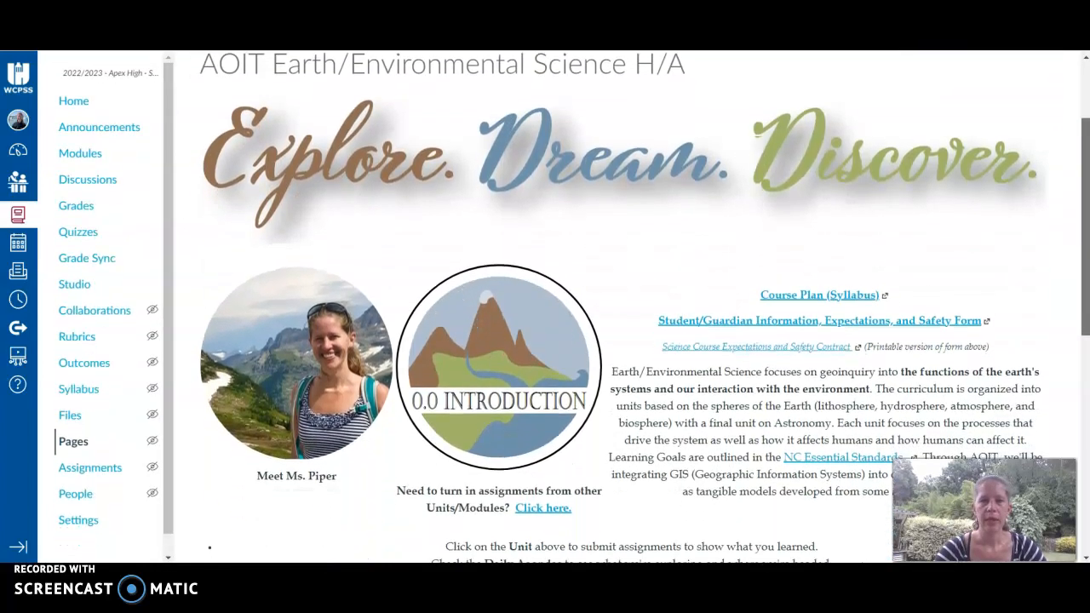
pyautogui.scroll(3, 739, 345)
pyautogui.scroll(-1, 739, 344)
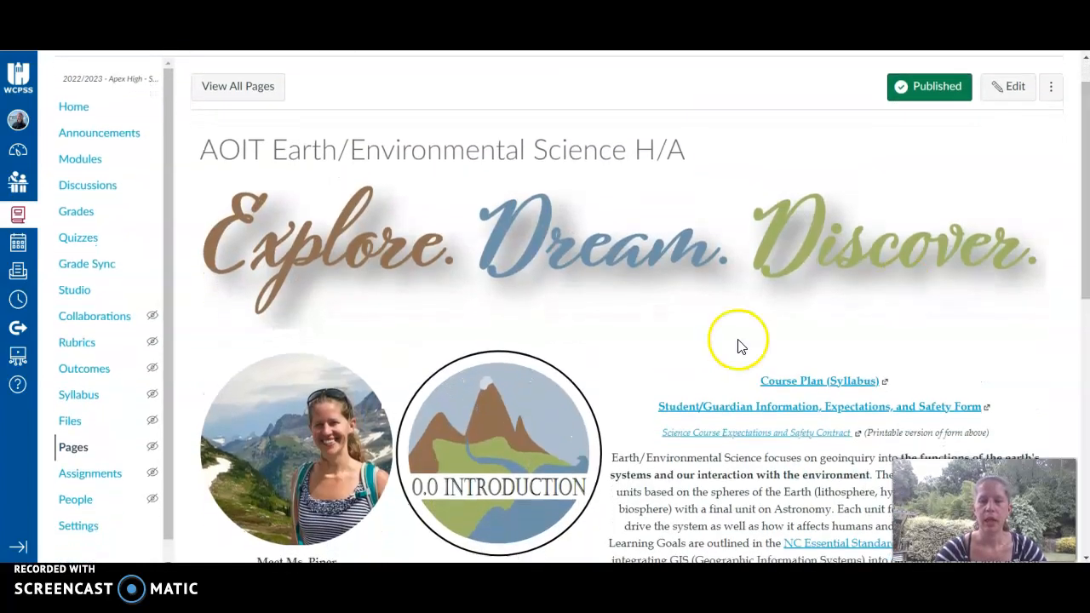
pyautogui.click(516, 447)
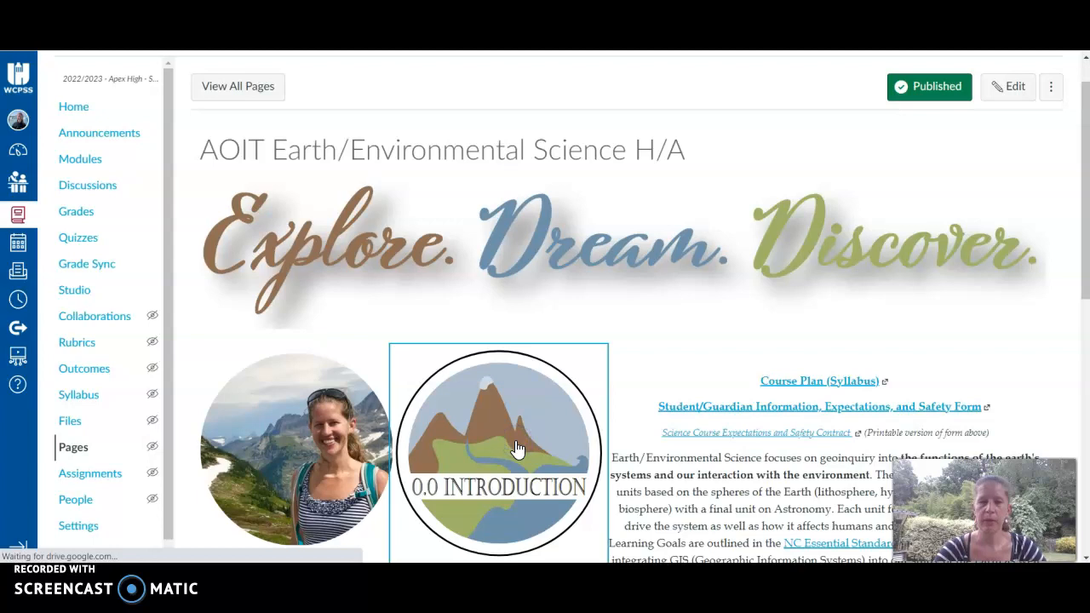
pyautogui.scroll(-2, 516, 450)
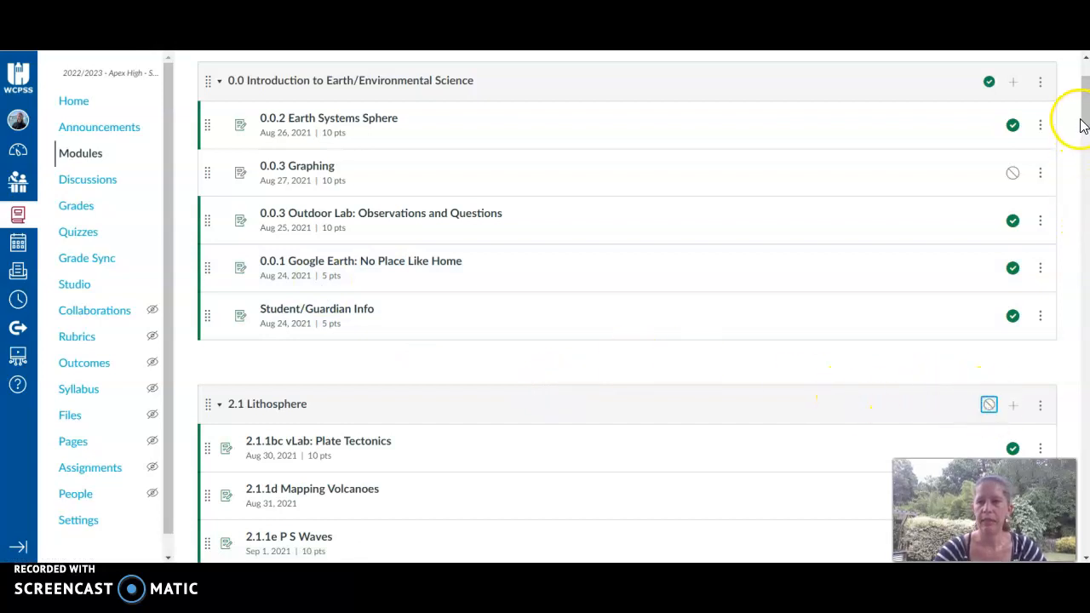
# Publish the unpublished modules in the upper part of the list, including 2.1 Lithosphere and 2.2 Lithosphere and Humans.
pyautogui.moveTo(1085, 115); pyautogui.dragTo(1086, 198)
pyautogui.click(988, 208)
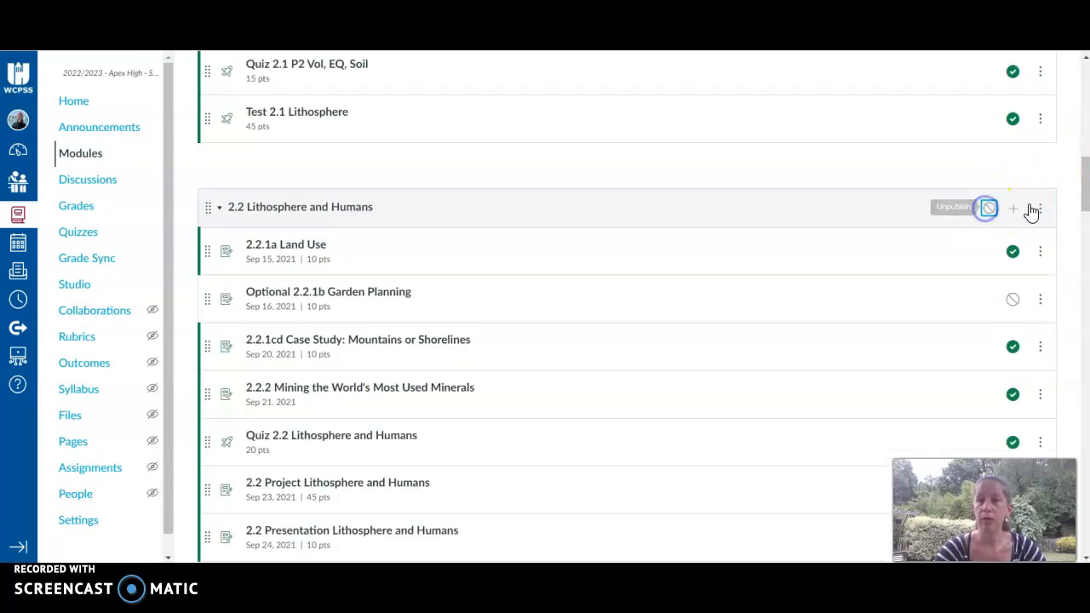
pyautogui.moveTo(1085, 200); pyautogui.dragTo(1078, 317)
pyautogui.click(989, 117)
pyautogui.click(988, 191)
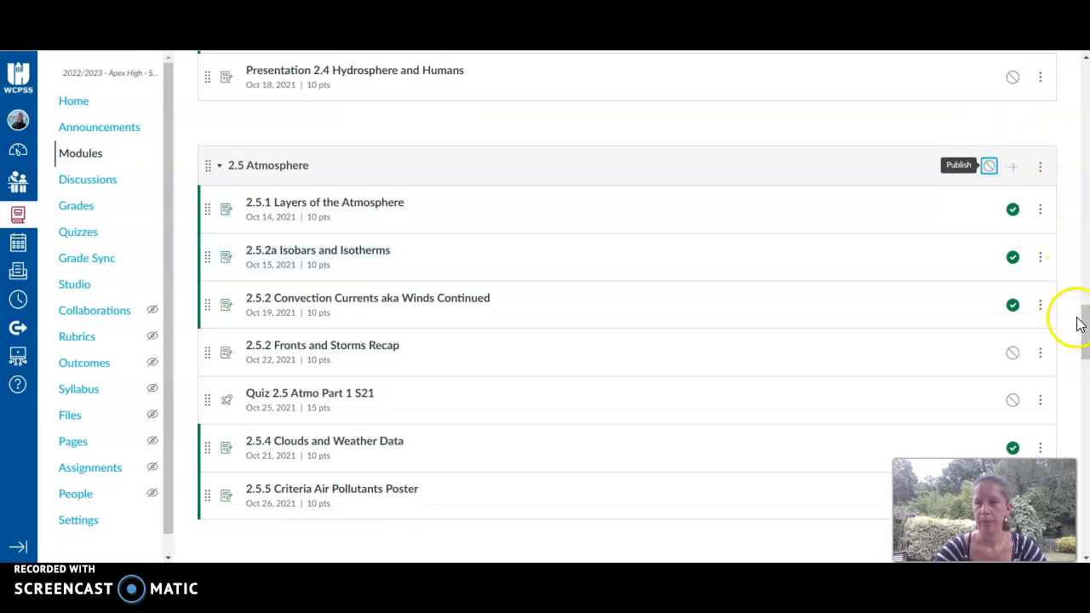
# Publish the remaining unpublished modules further down, including 2.5 Atmosphere, 2.6 Global Climate Change and 1.1 Astronomy.
pyautogui.moveTo(1084, 335); pyautogui.dragTo(1066, 388)
pyautogui.click(988, 94)
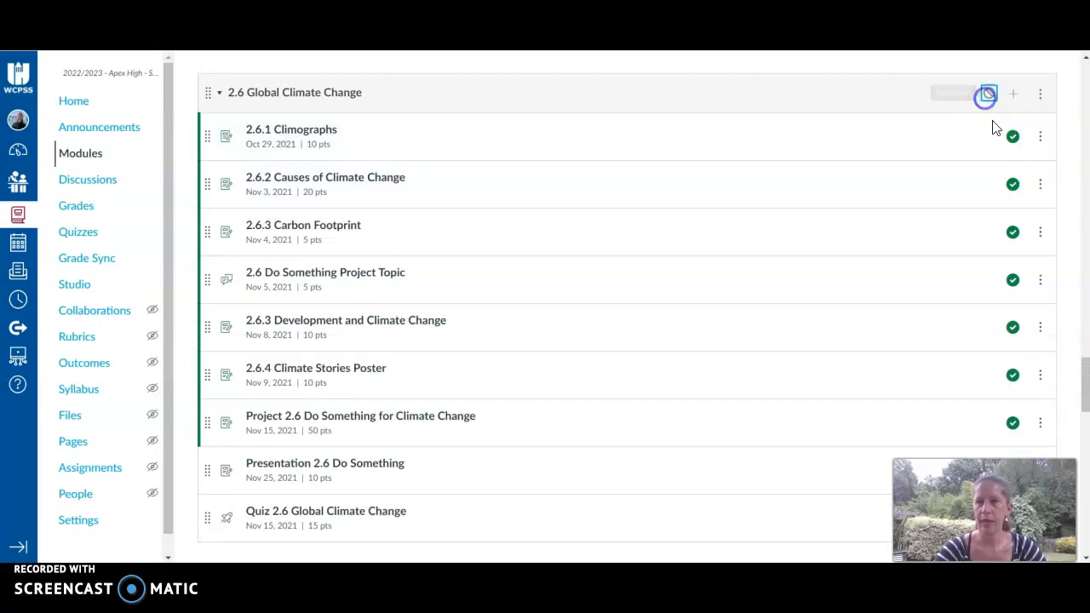
pyautogui.moveTo(1084, 383); pyautogui.dragTo(1080, 396)
pyautogui.click(986, 357)
pyautogui.scroll(-10, 979, 341)
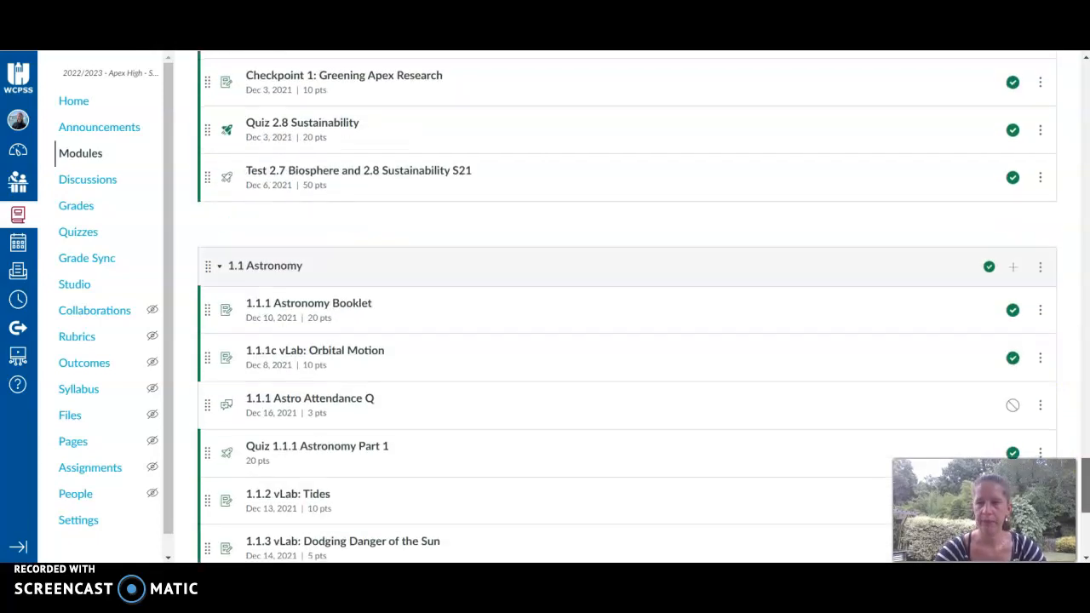
pyautogui.click(988, 186)
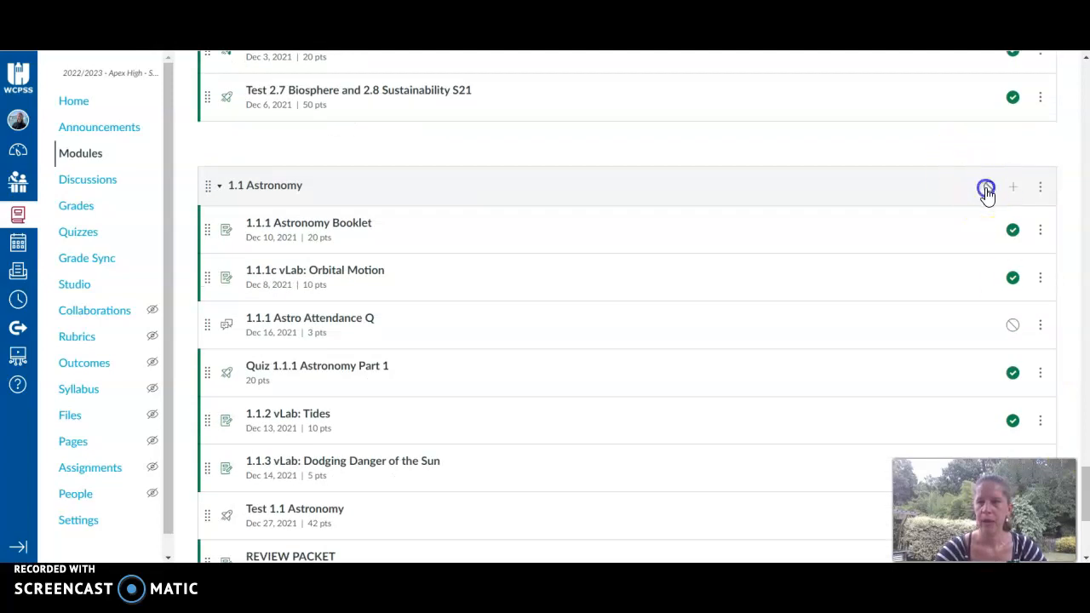
pyautogui.moveTo(1084, 492); pyautogui.dragTo(1080, 73)
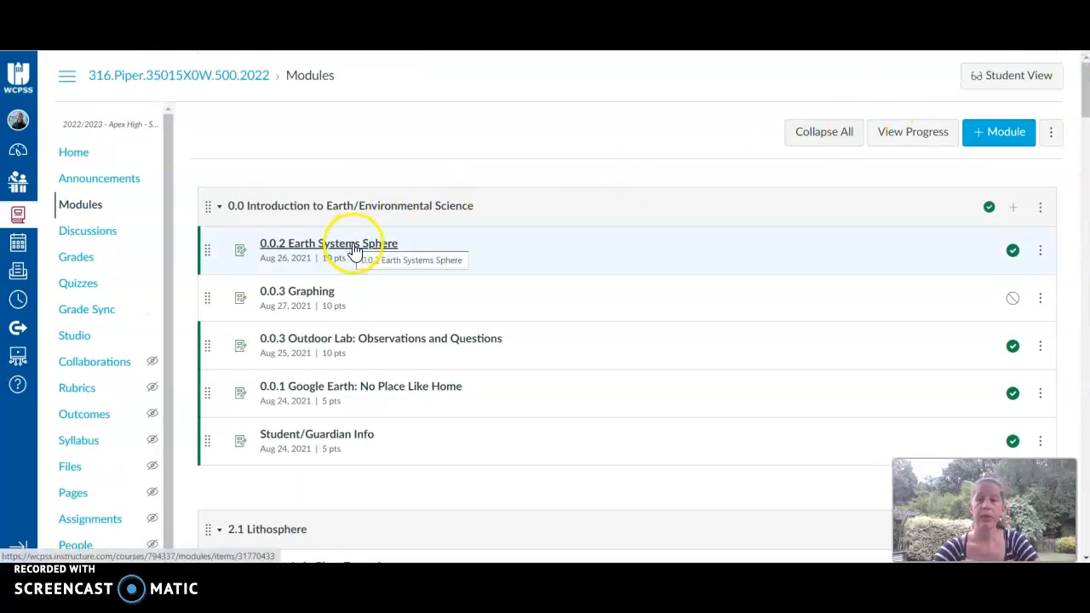
pyautogui.click(1039, 251)
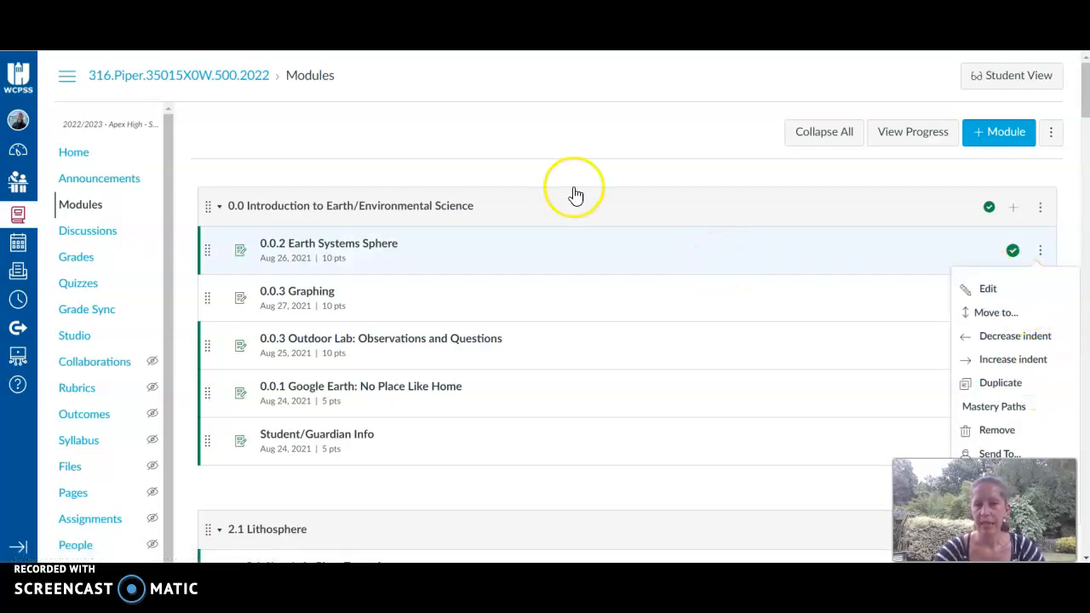
pyautogui.click(385, 133)
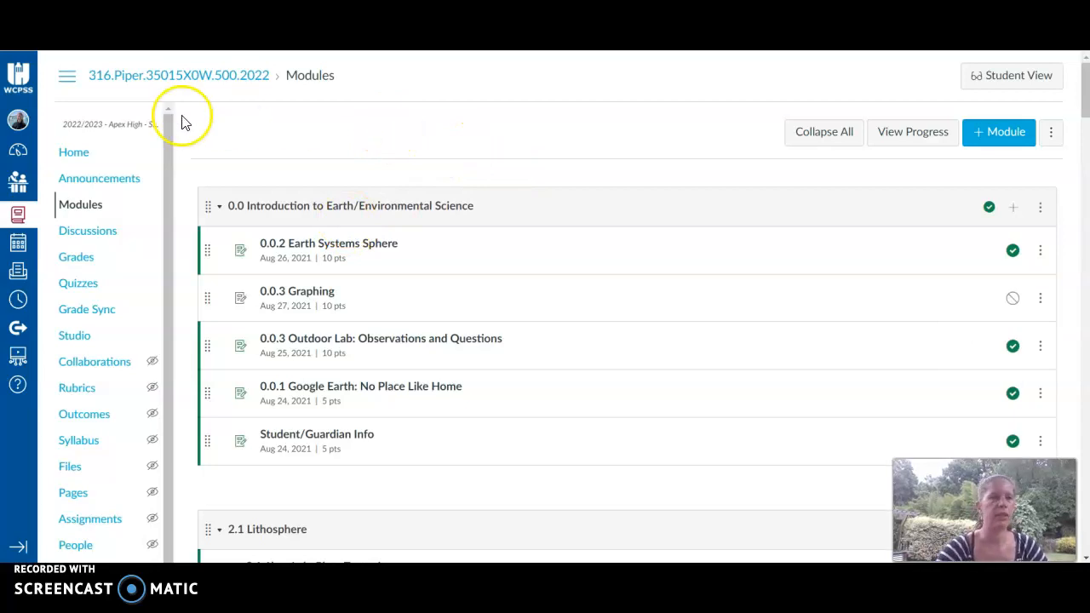
# Set the AOIT Earth/Environmental Science H/A page as the course front page and unpublish the old Home Page.
pyautogui.click(75, 153)
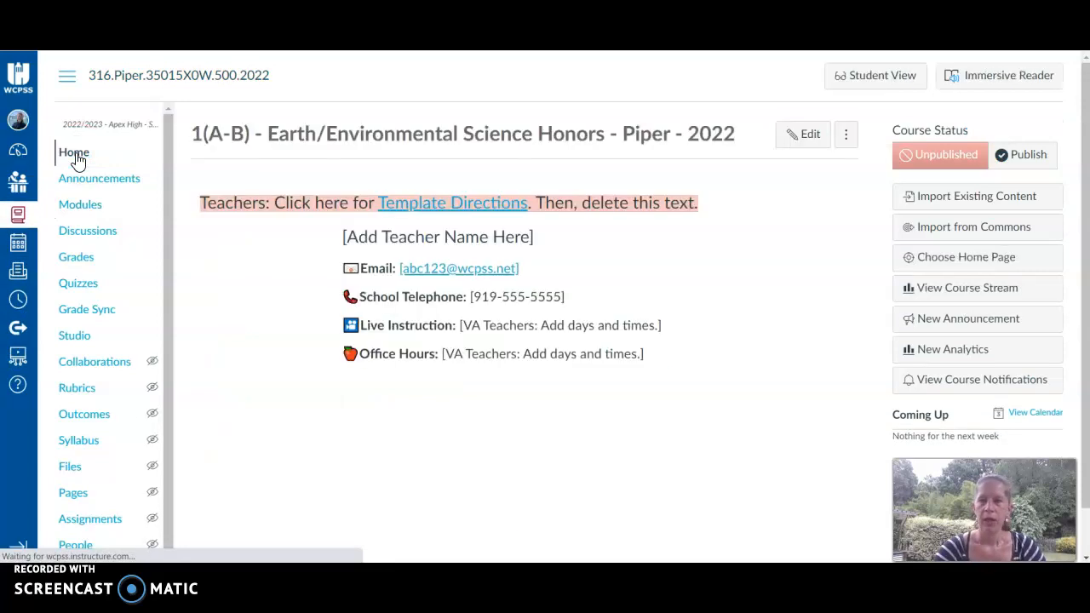
pyautogui.click(941, 265)
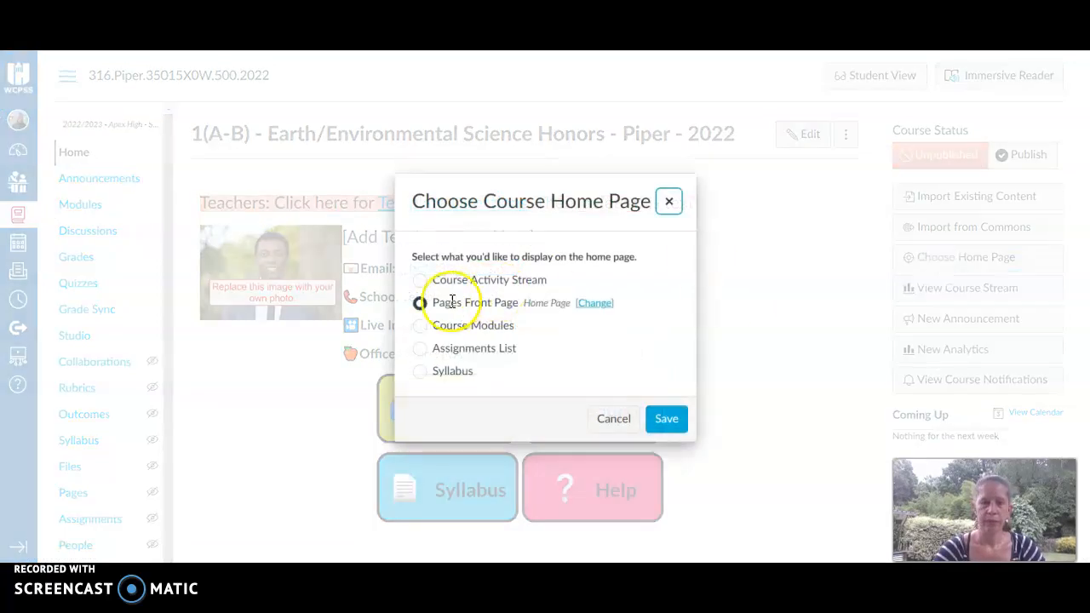
pyautogui.click(594, 305)
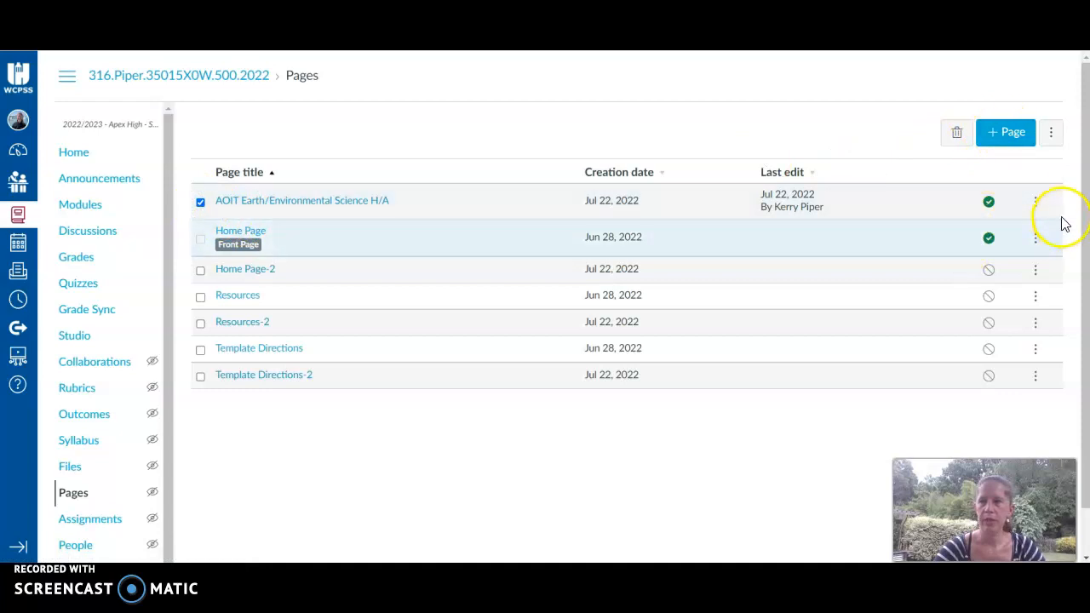
pyautogui.click(1036, 205)
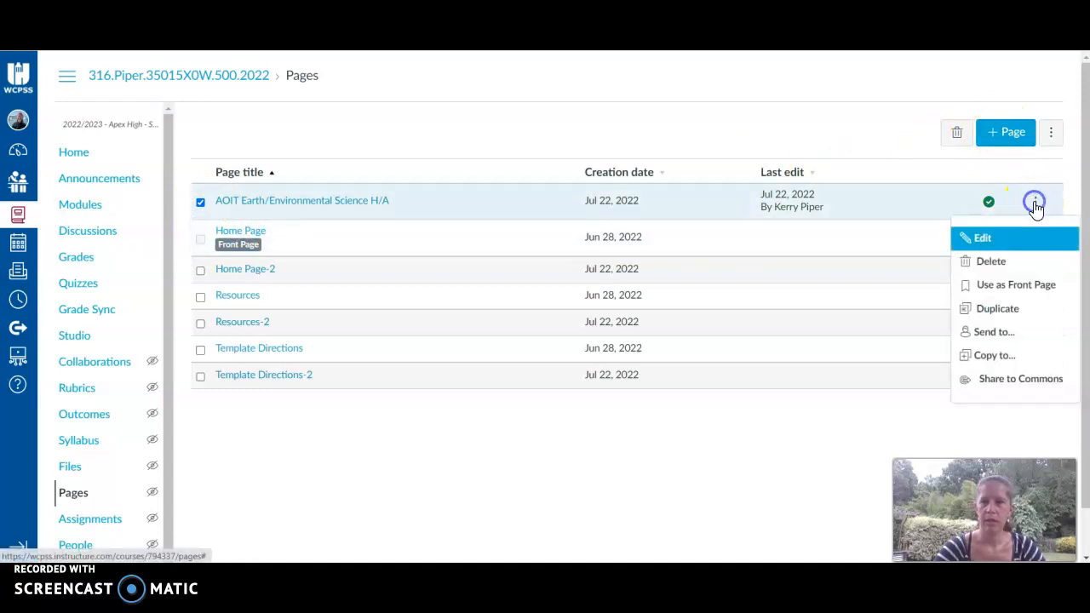
pyautogui.click(1002, 289)
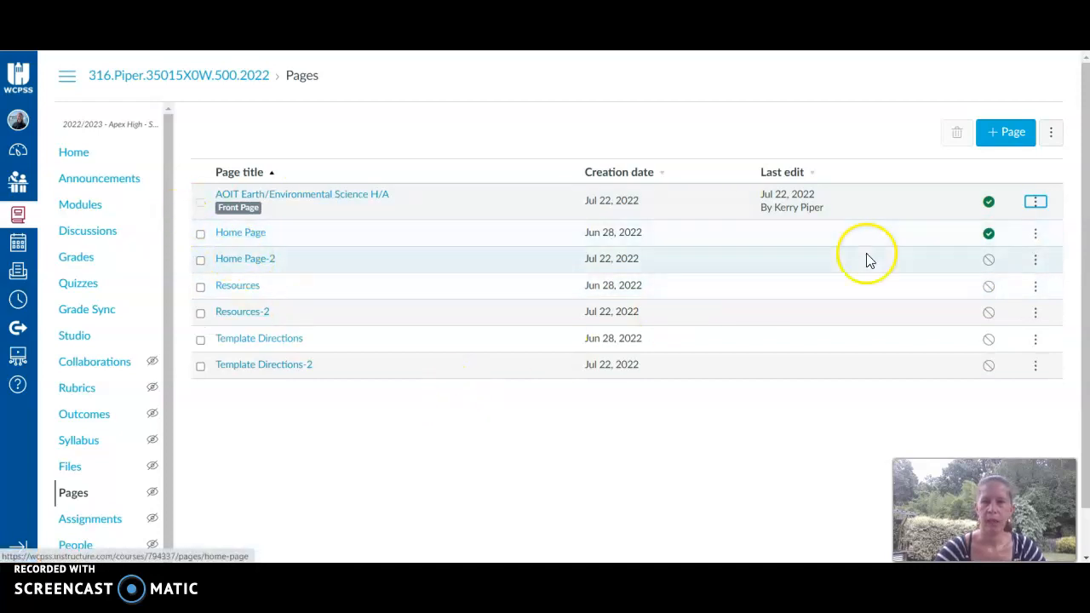
pyautogui.click(987, 234)
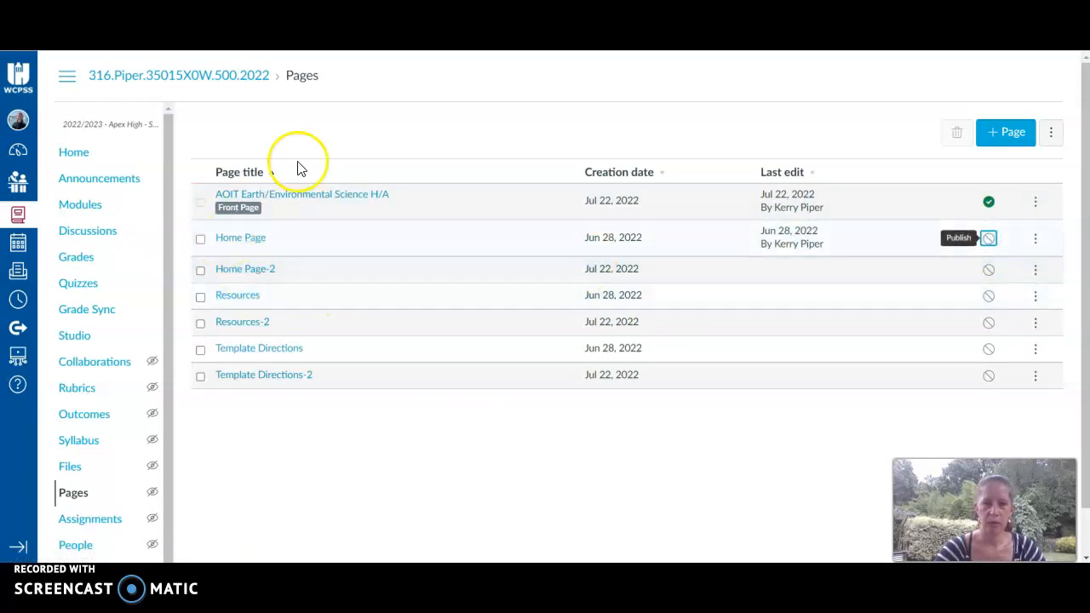
# Publish the course from its home page.
pyautogui.click(78, 160)
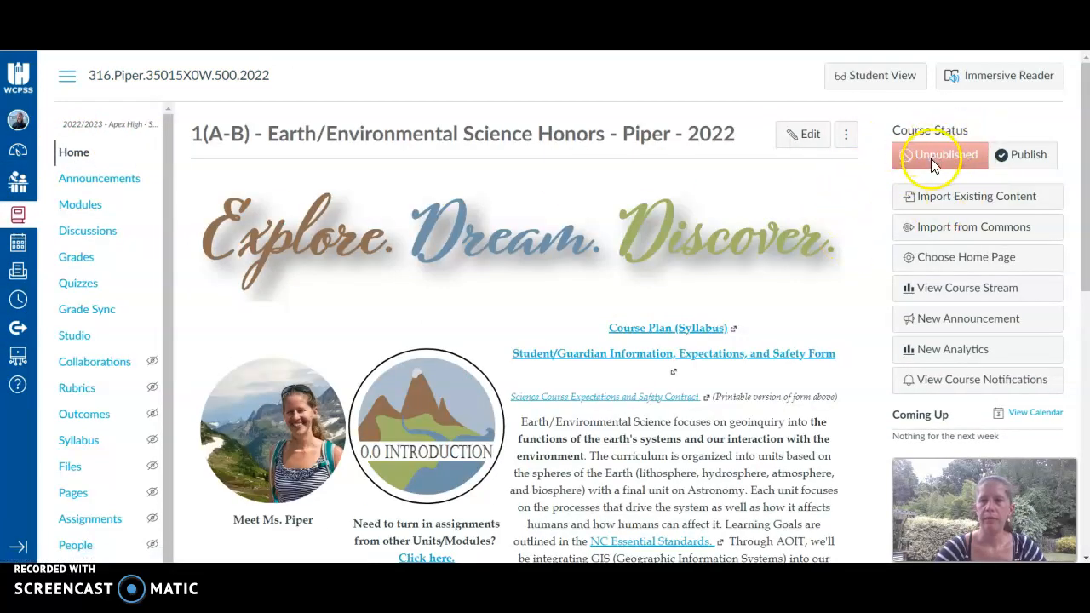
pyautogui.click(1032, 157)
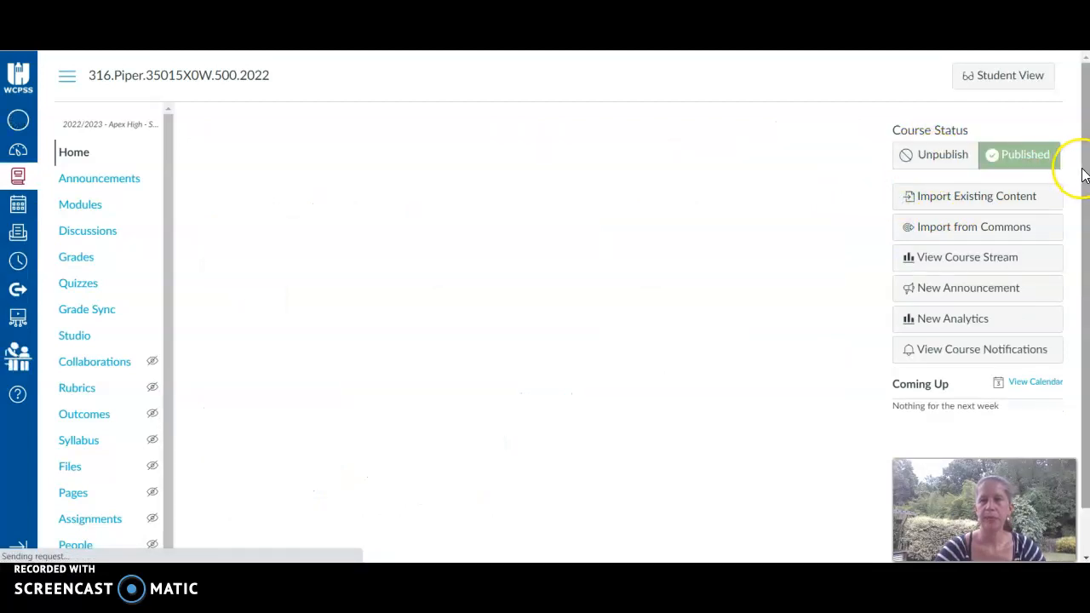
# Review the new home page's embedded agenda and open the Course Plan (Syllabus) link to check it.
pyautogui.moveTo(1085, 139); pyautogui.dragTo(1086, 398)
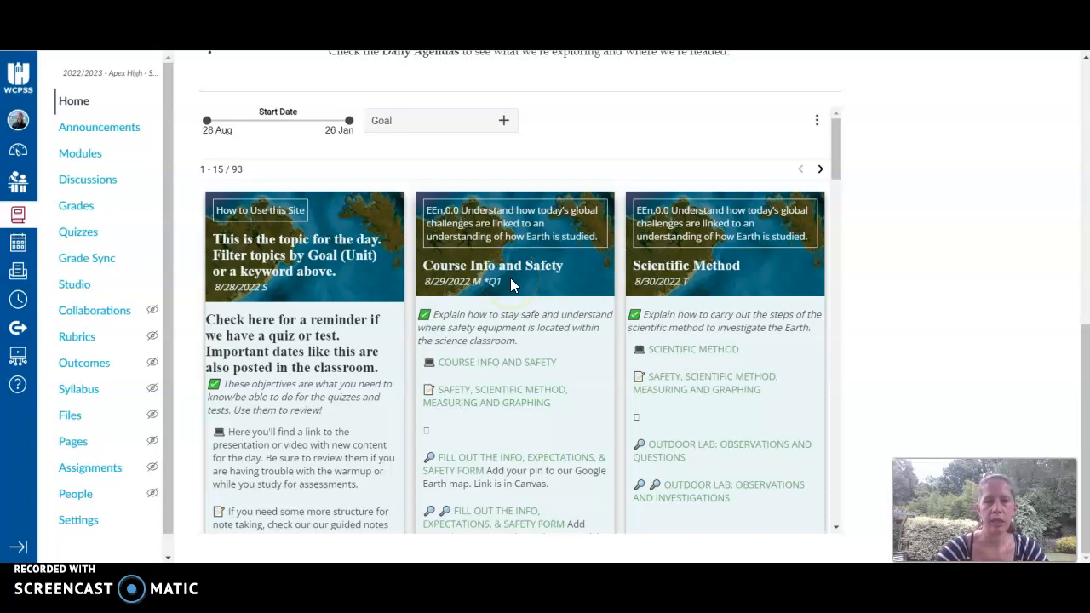
pyautogui.moveTo(837, 142); pyautogui.dragTo(836, 196)
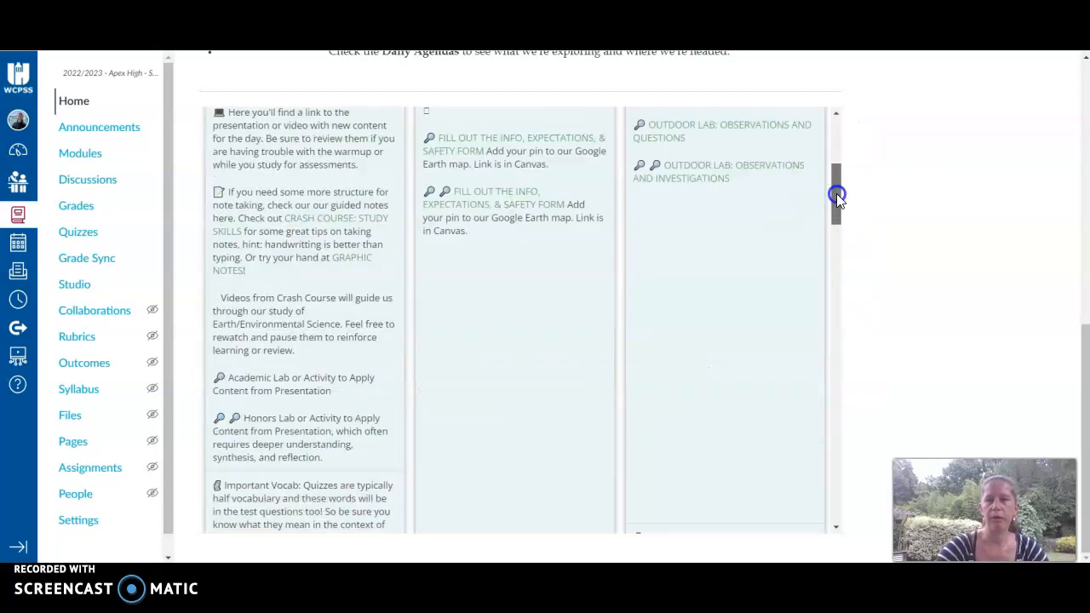
pyautogui.moveTo(837, 194); pyautogui.dragTo(839, 146)
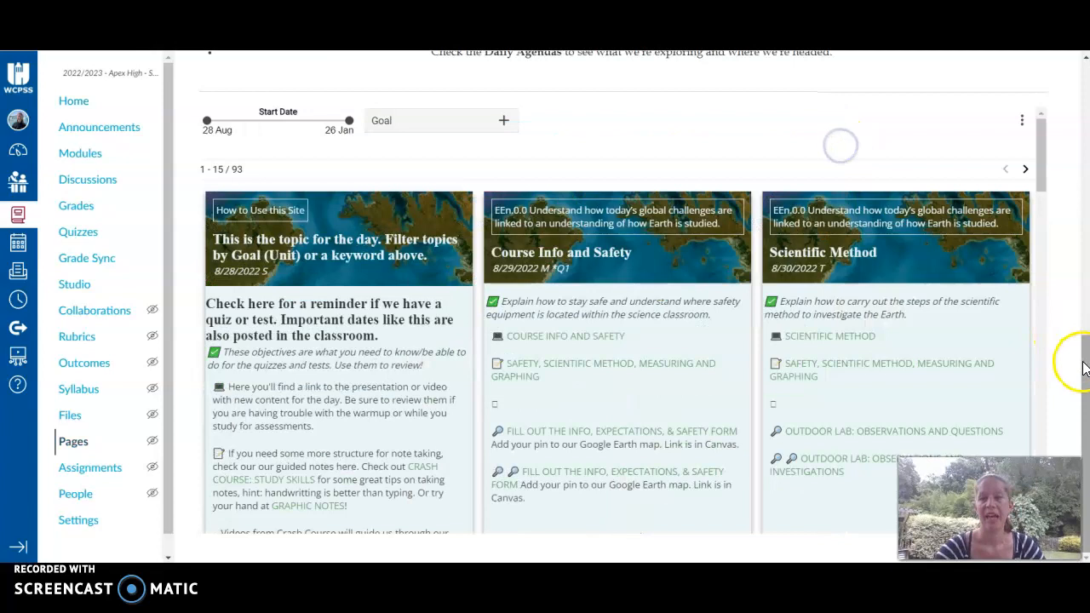
pyautogui.moveTo(1086, 365); pyautogui.dragTo(1074, 134)
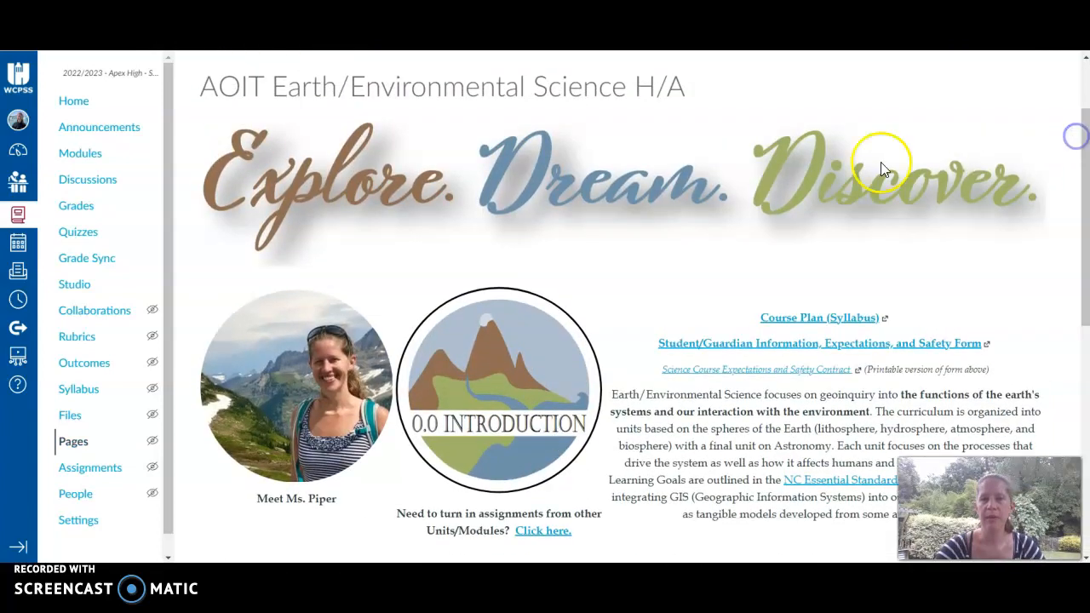
pyautogui.click(801, 326)
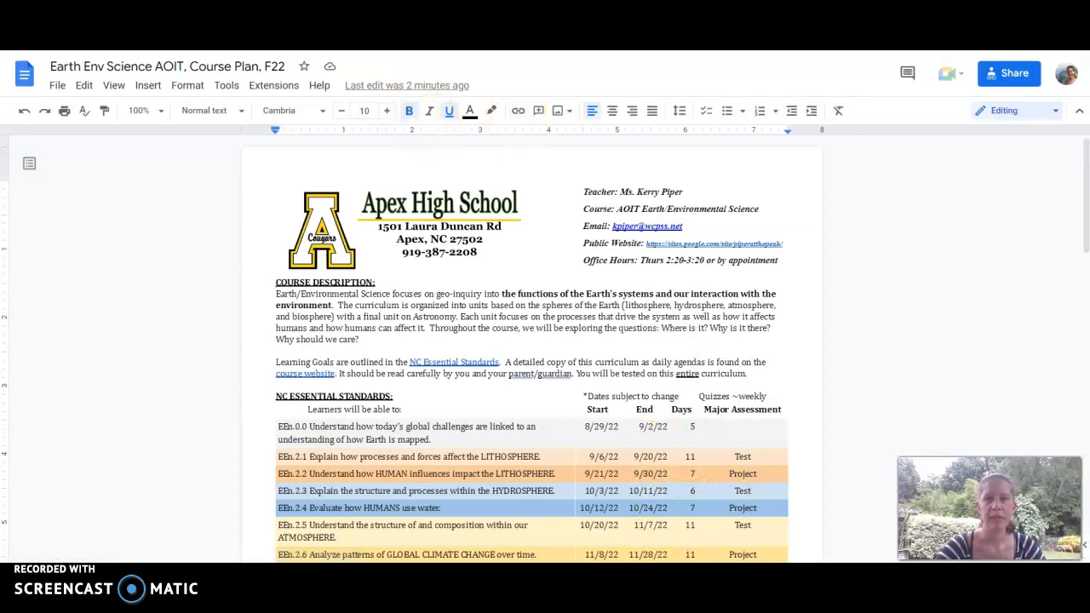
pyautogui.click(503, 34)
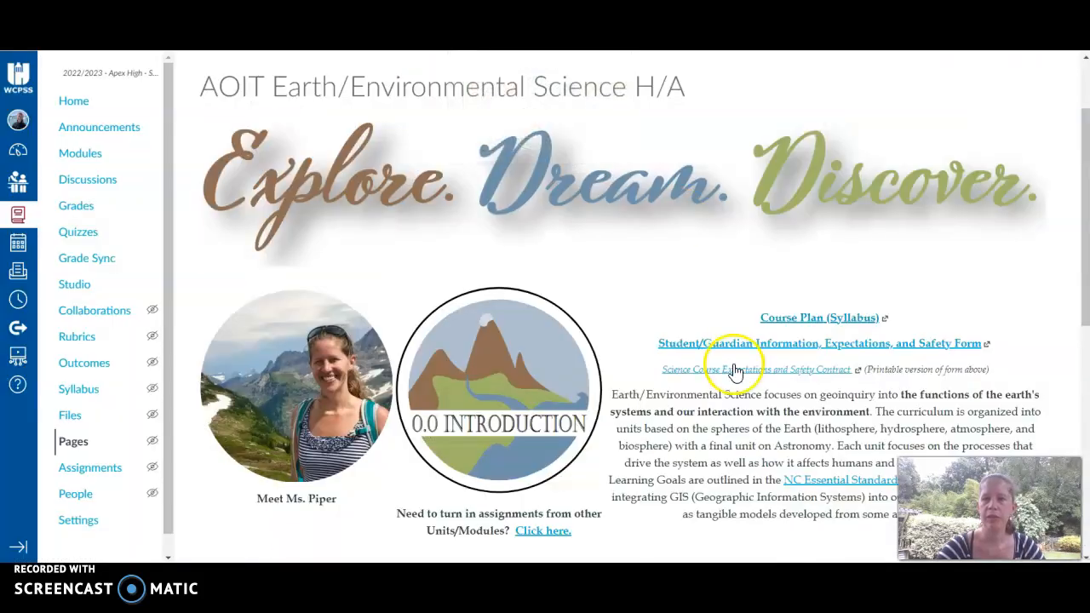